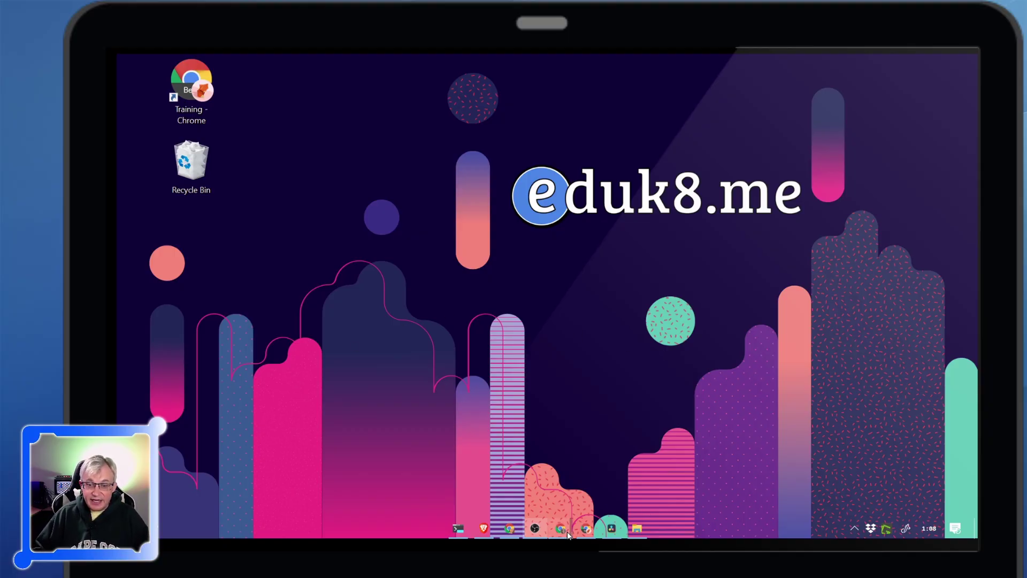
Bring the browser with Adobe Spark forward and switch to the 'Home - Canva' tab
mouse_move(560, 535)
left_click(596, 467)
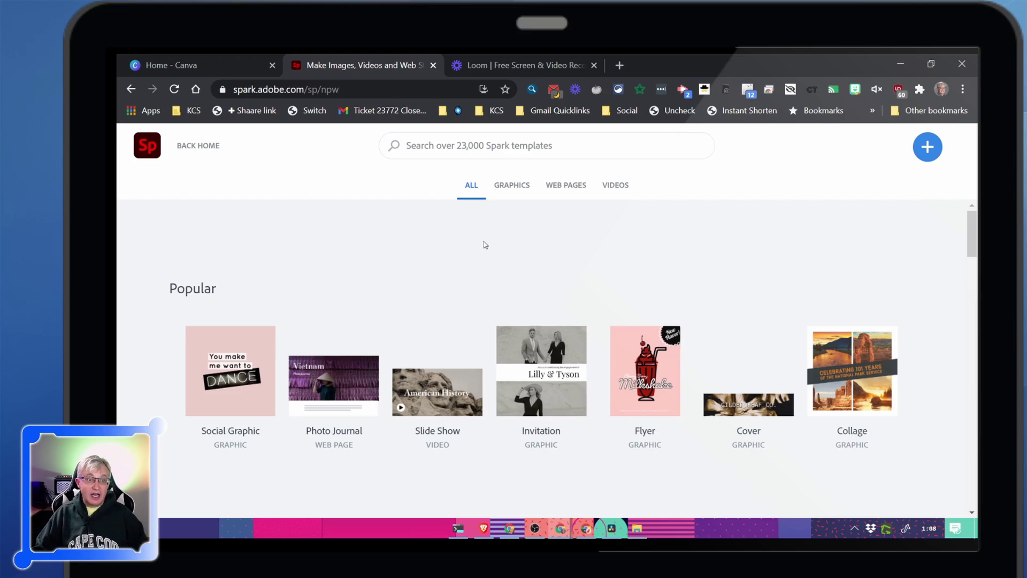
left_click(163, 61)
mouse_move(412, 148)
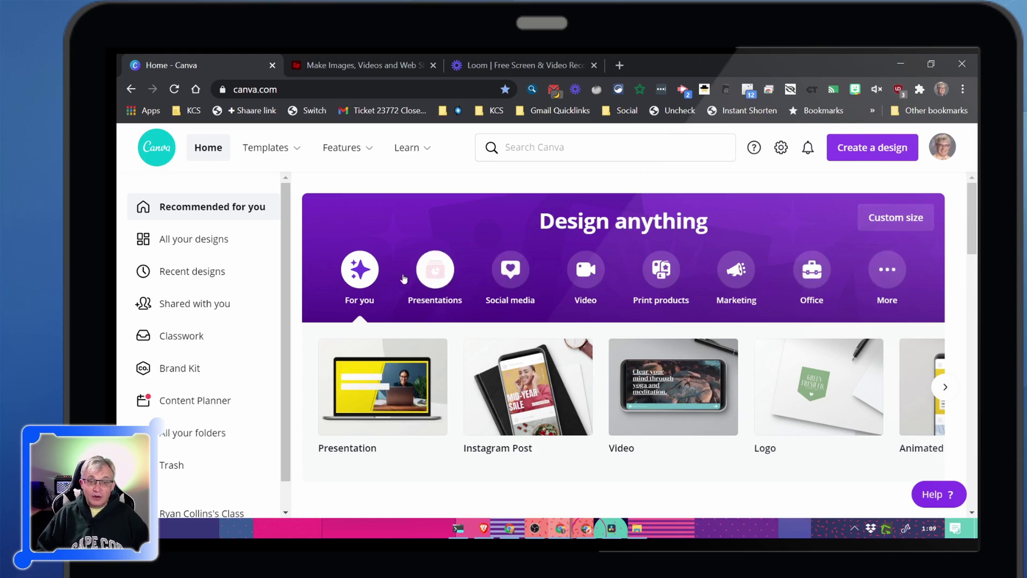
Start a blank Talking Presentation and open the Expense Redux template's page set
left_click(433, 269)
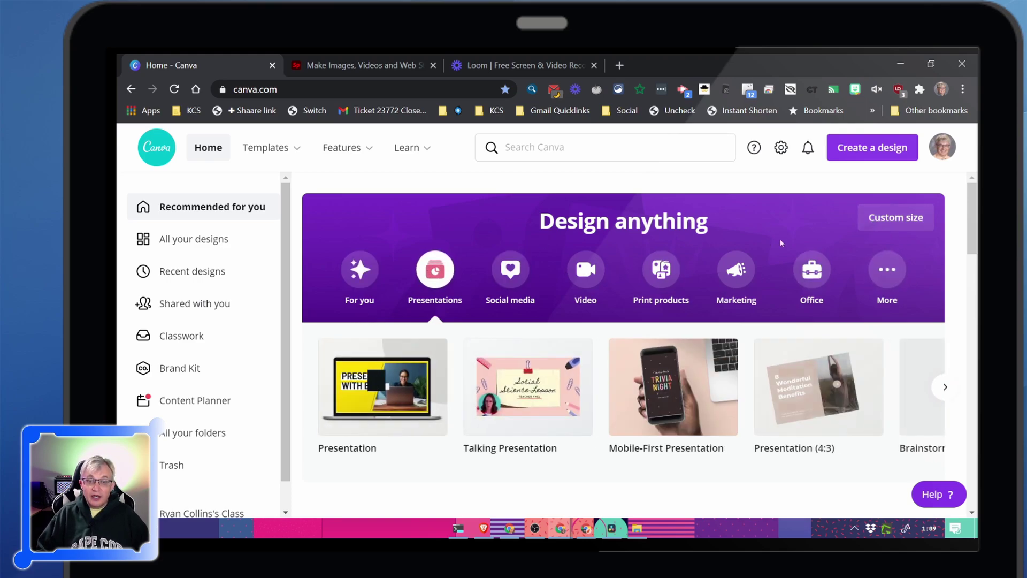
left_click(506, 383)
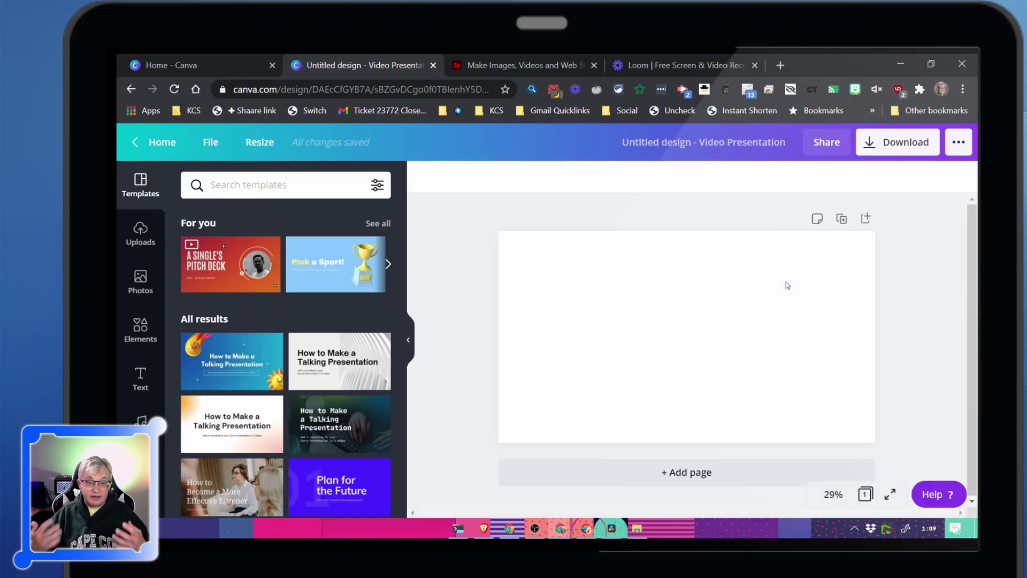
scroll(299, 340, "down", 3)
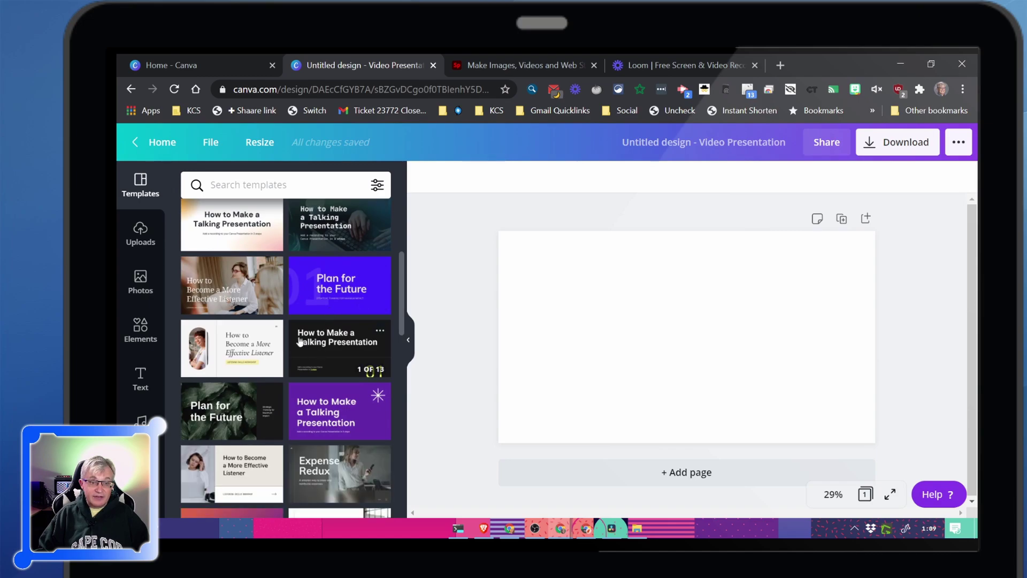
scroll(299, 340, "down", 2)
scroll(247, 368, "down", 3)
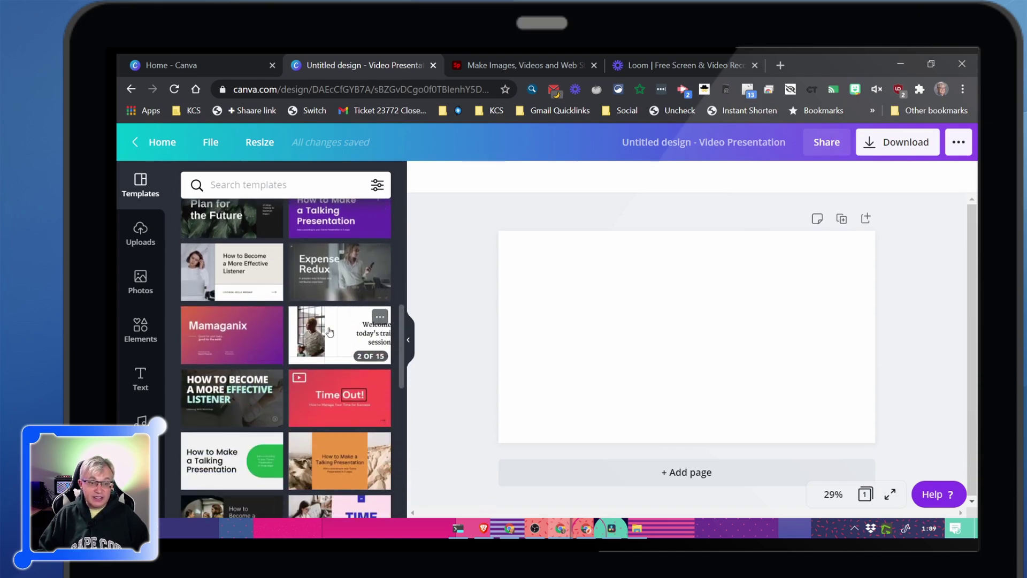
left_click(333, 284)
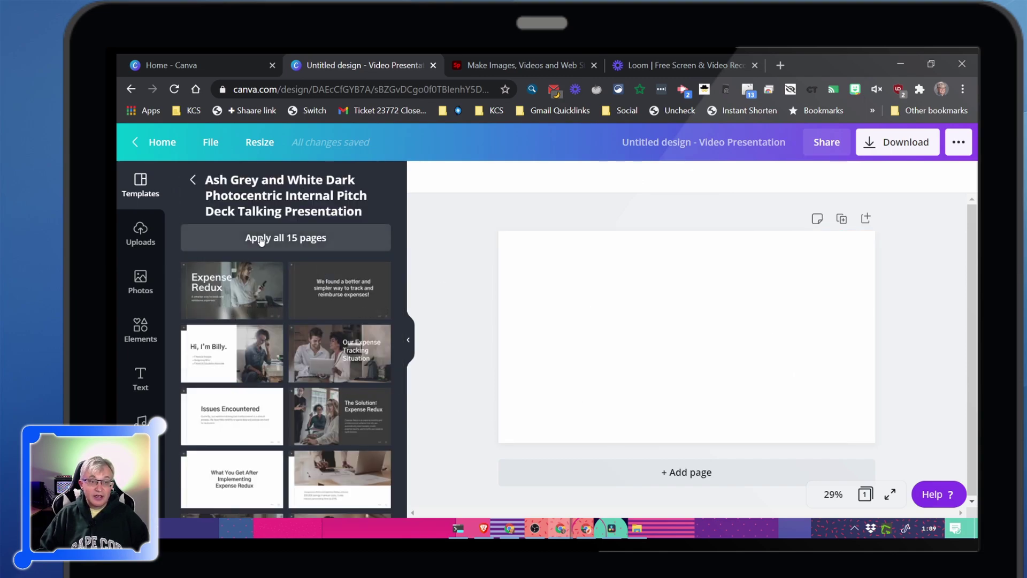
Apply all 15 Expense Redux pages to the presentation and scroll back through them
scroll(257, 428, "down", 4)
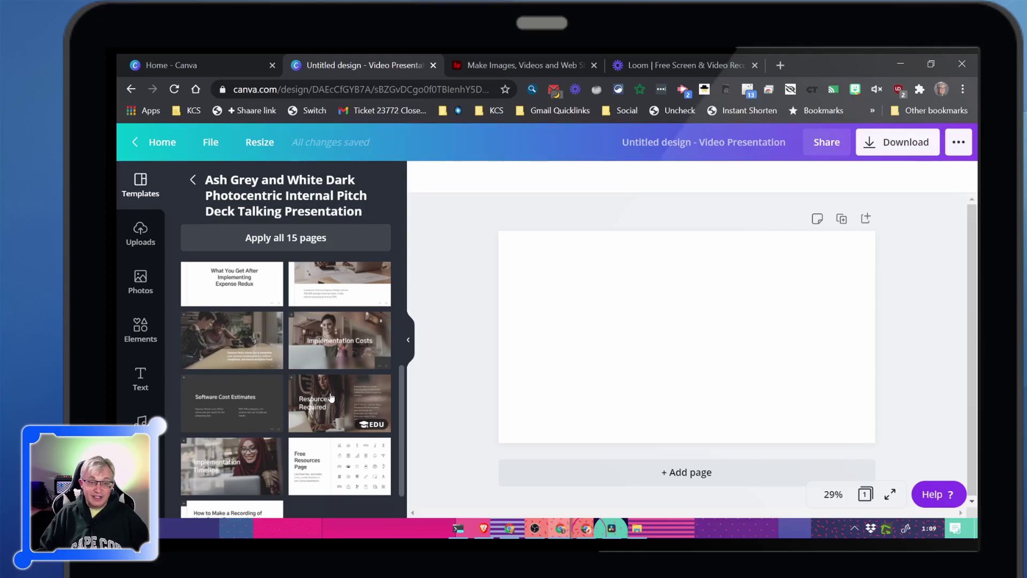
left_click(232, 245)
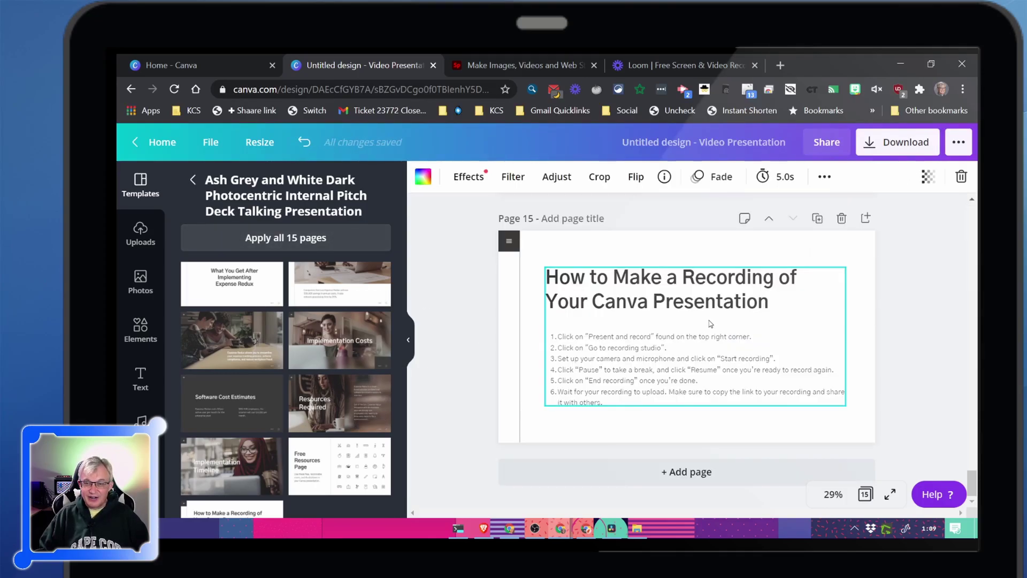
scroll(743, 302, "up", 5)
scroll(745, 302, "up", 20)
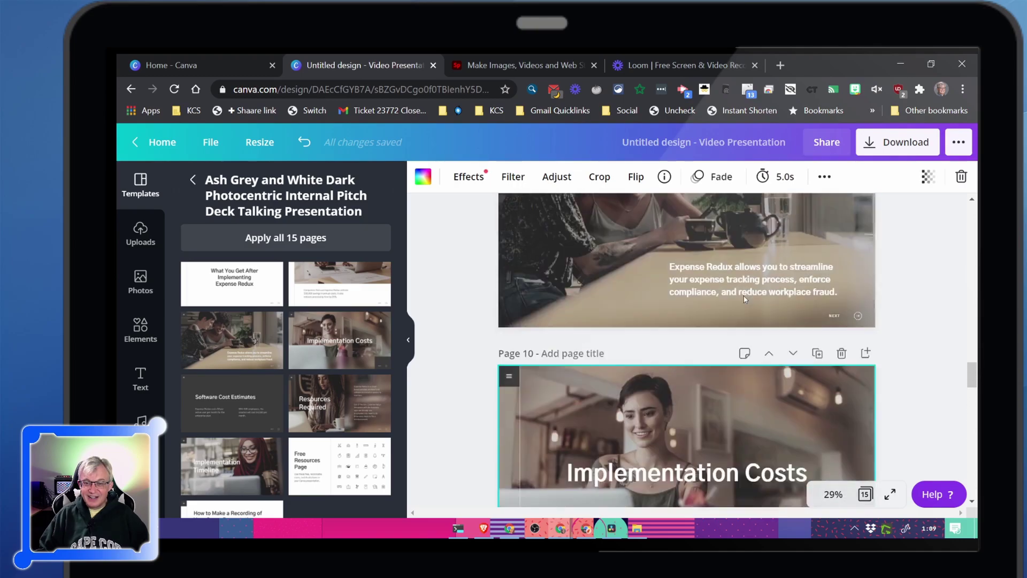
scroll(746, 299, "up", 10)
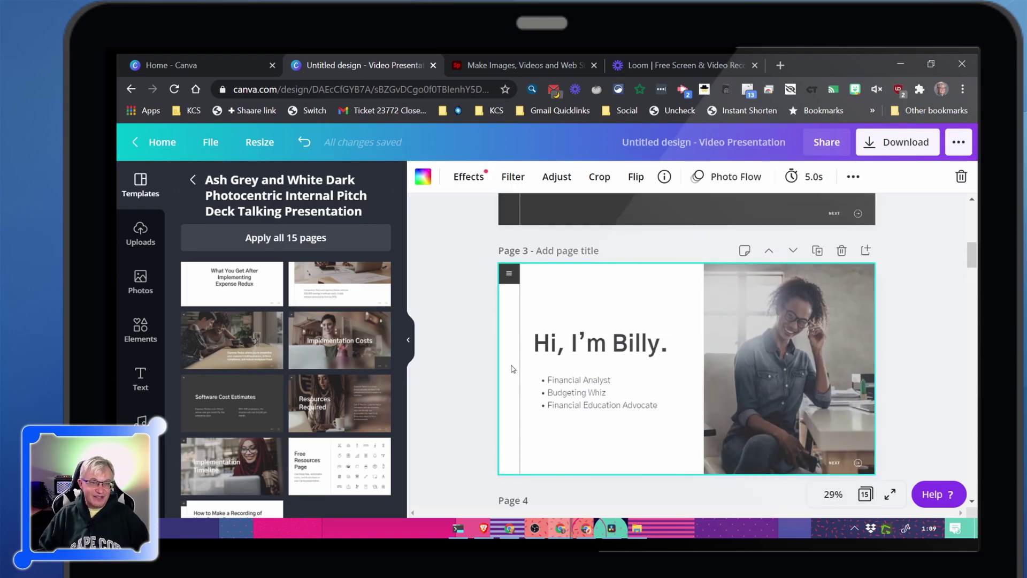
scroll(513, 364, "up", 4)
scroll(515, 361, "up", 3)
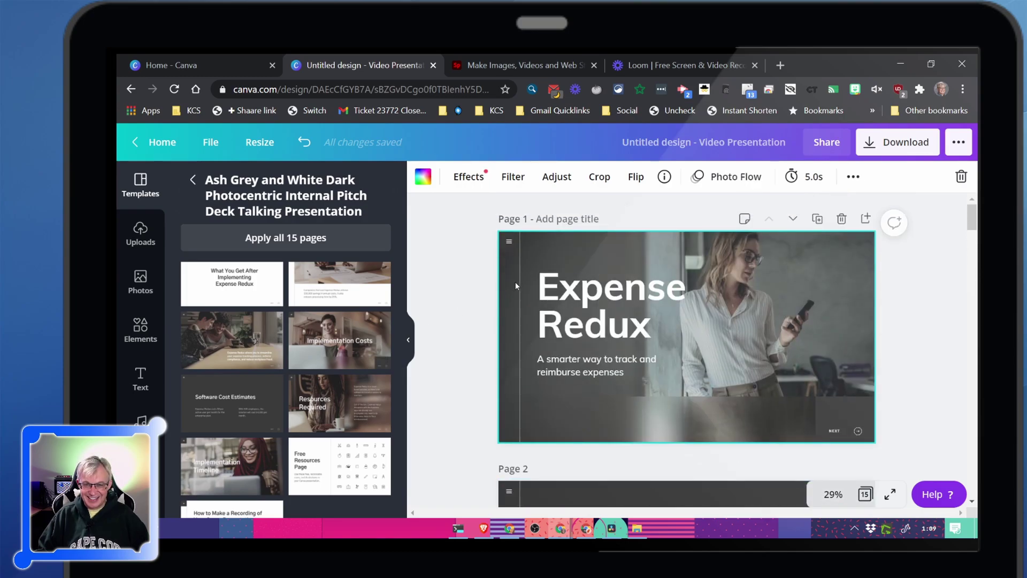
Glance at the Photos and Templates panels, then return to the Canva home page
left_click(141, 283)
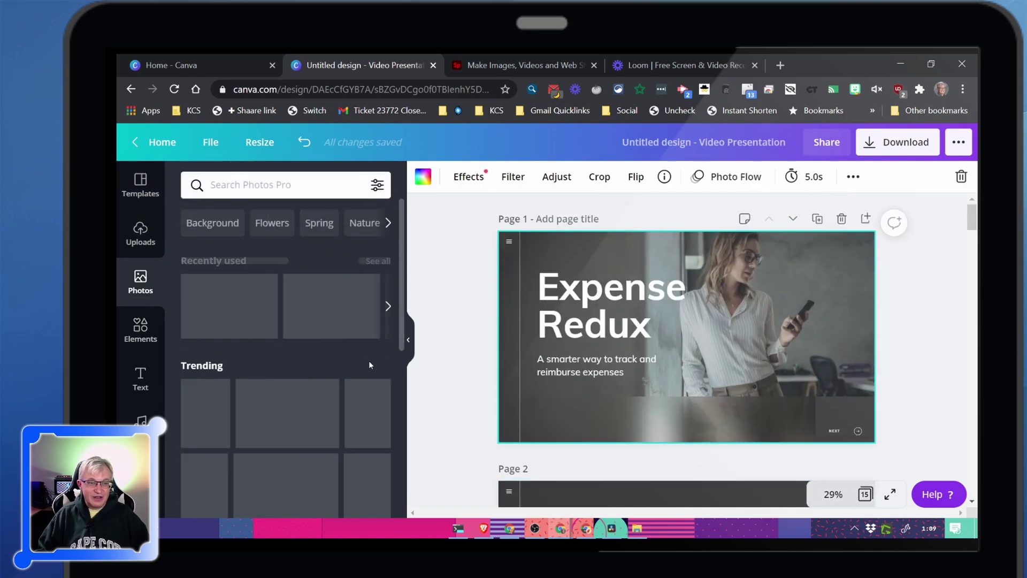
left_click(141, 184)
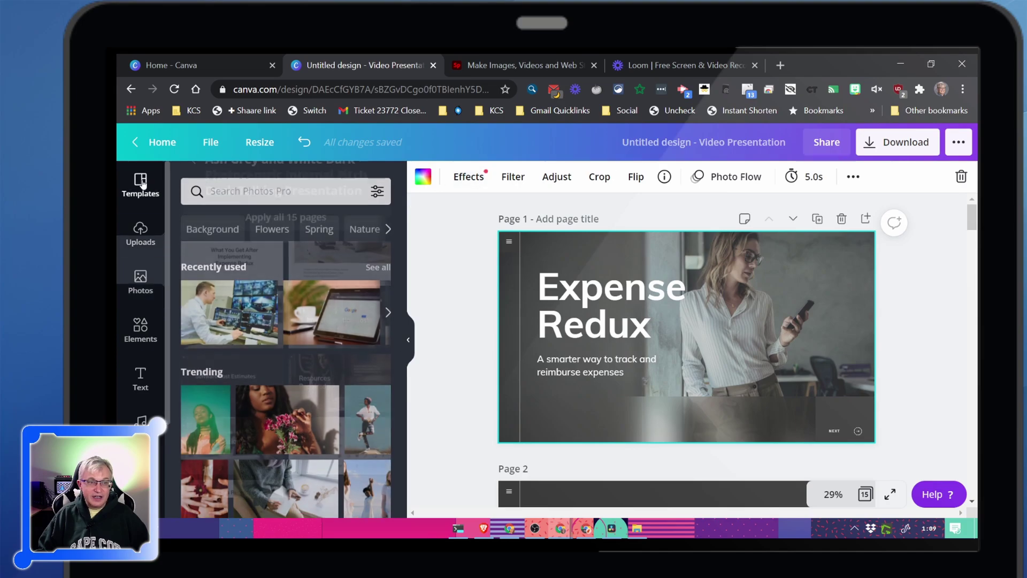
left_click(157, 142)
Create a new blank 16:9 Presentation design from Create a design
mouse_move(263, 161)
left_click(888, 148)
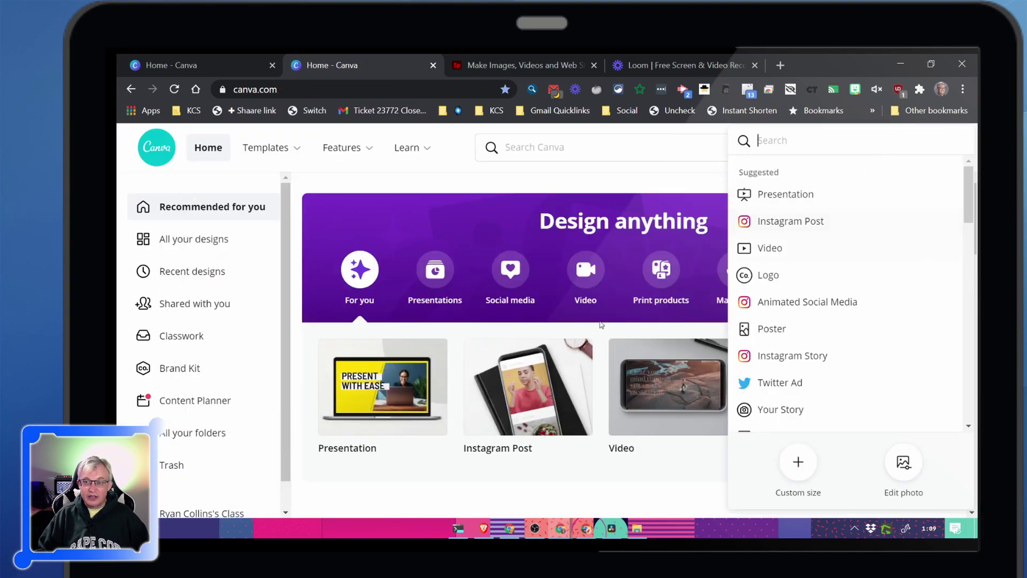
left_click(800, 196)
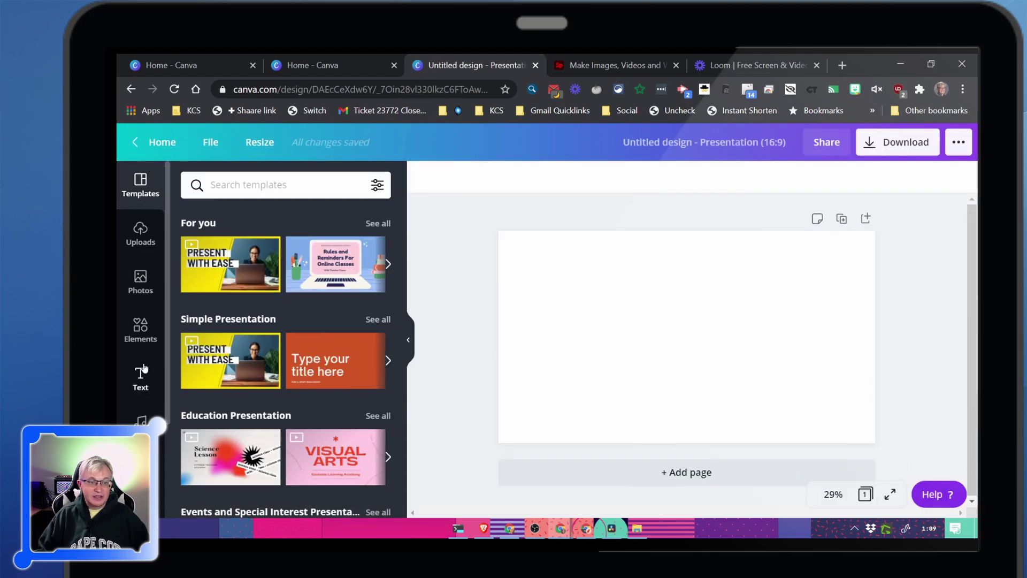
Add the animated WEEKEND sticker from Elements and move it to the page's left side
left_click(140, 329)
scroll(284, 323, "down", 2)
scroll(286, 332, "down", 8)
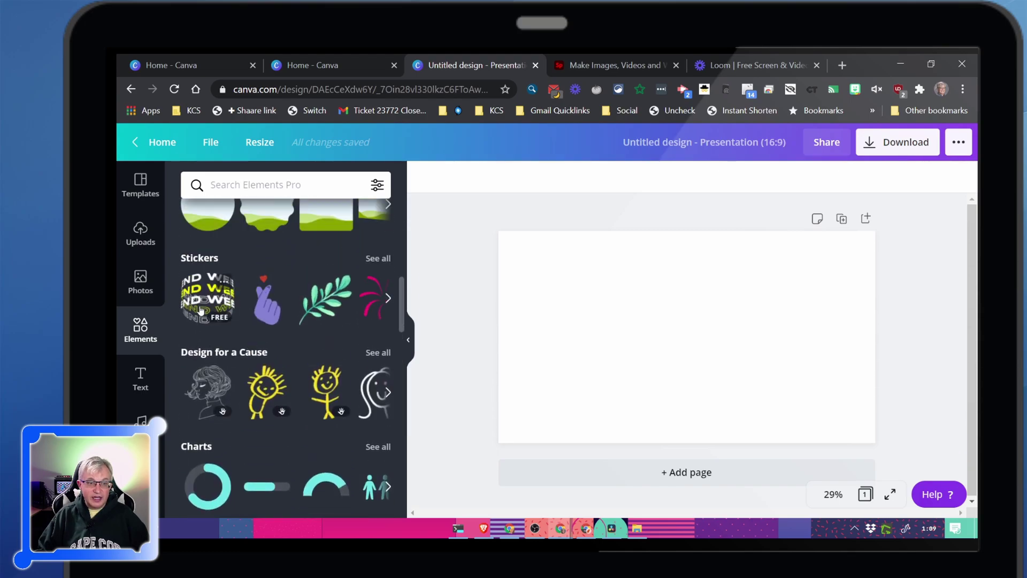
left_click(208, 295)
left_click_drag(731, 325, 639, 307)
Search Photos for 'desk', then place, enlarge and centre a desk photo on the page
left_click(141, 281)
left_click(251, 186)
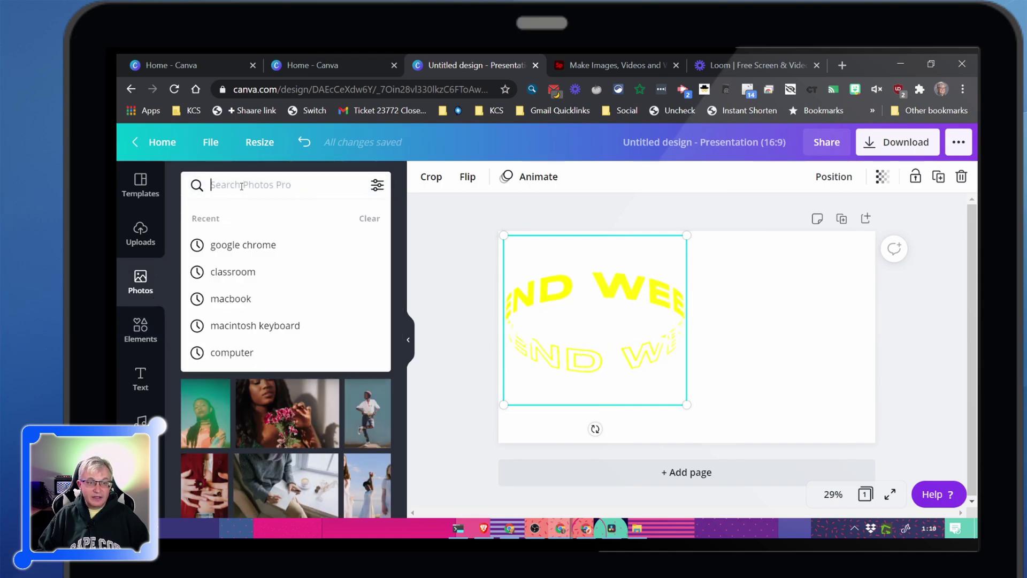
type("desk")
key("Return")
left_click_drag(349, 271, 792, 395)
left_click_drag(879, 445, 842, 452)
mouse_move(691, 417)
left_mouse_down()
mouse_move(731, 407)
mouse_move(690, 411)
mouse_move(706, 412)
left_mouse_up()
Bring the WEEKEND sticker forward in front of the photo and move it right
left_click(509, 306)
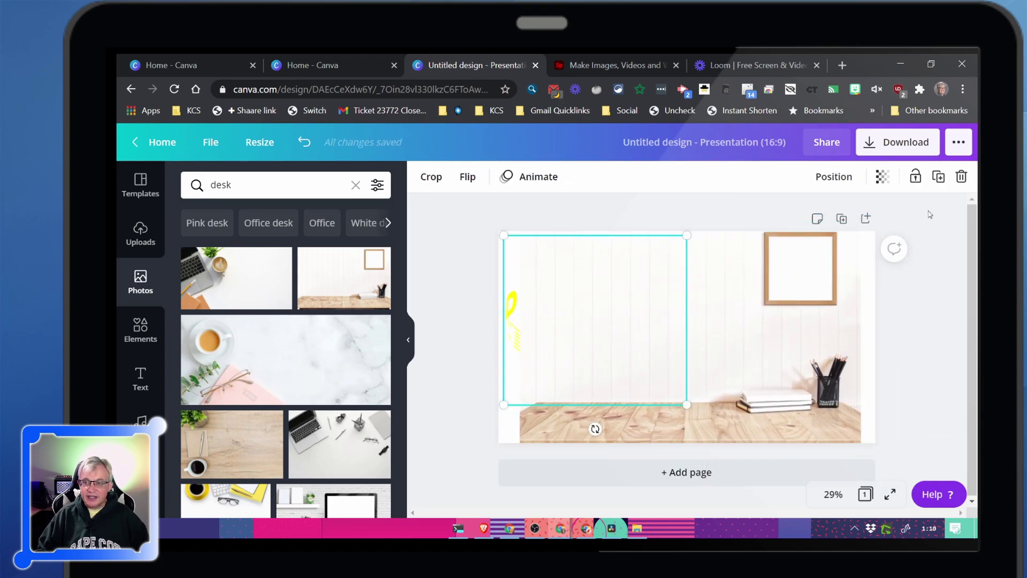
left_click(831, 179)
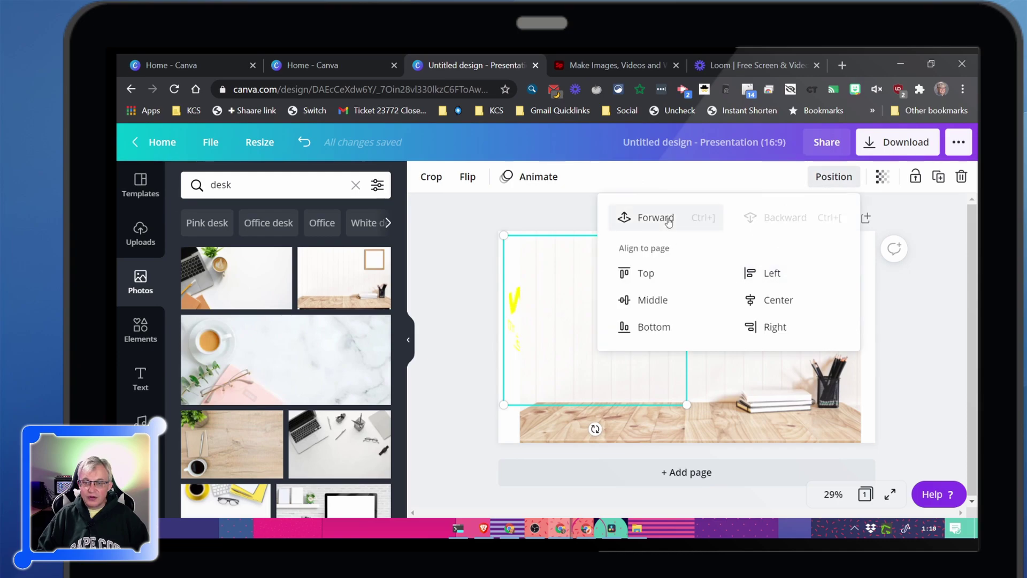
left_click(669, 218)
left_click(602, 350)
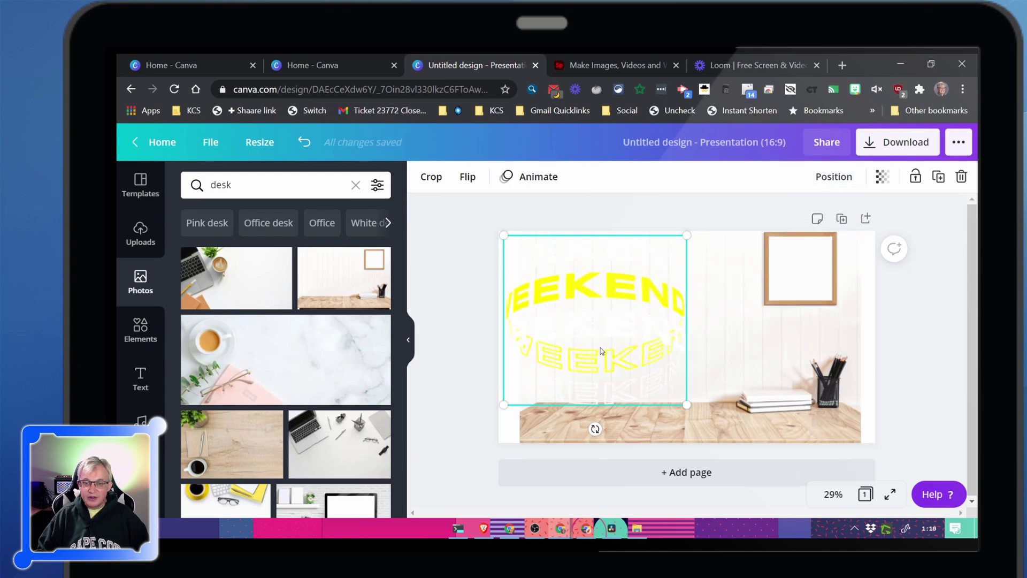
left_click_drag(601, 350, 760, 356)
left_click(908, 366)
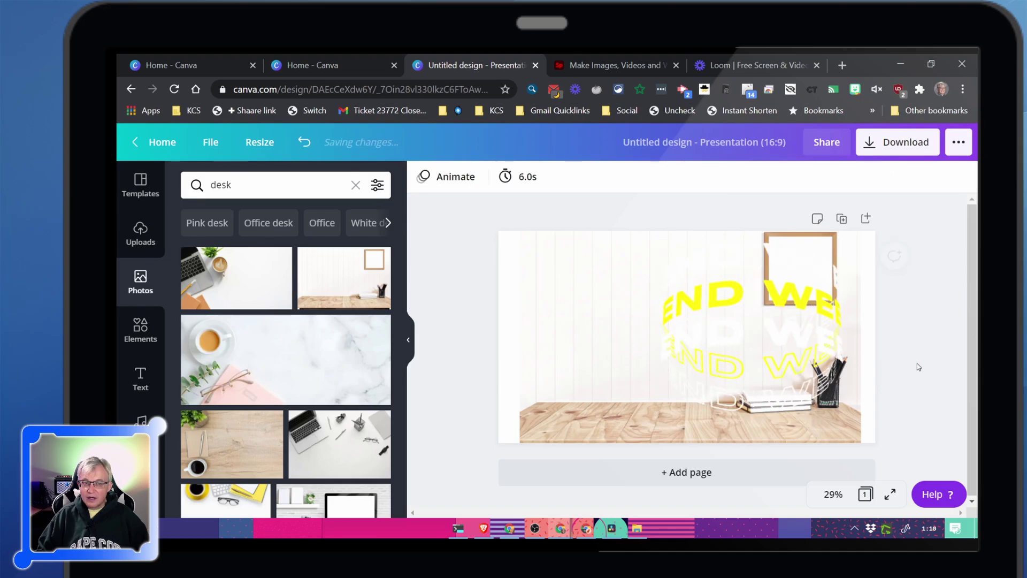
Add the top-down desk photo, send it behind the sticker and stretch it to fill the page
scroll(223, 320, "down", 3)
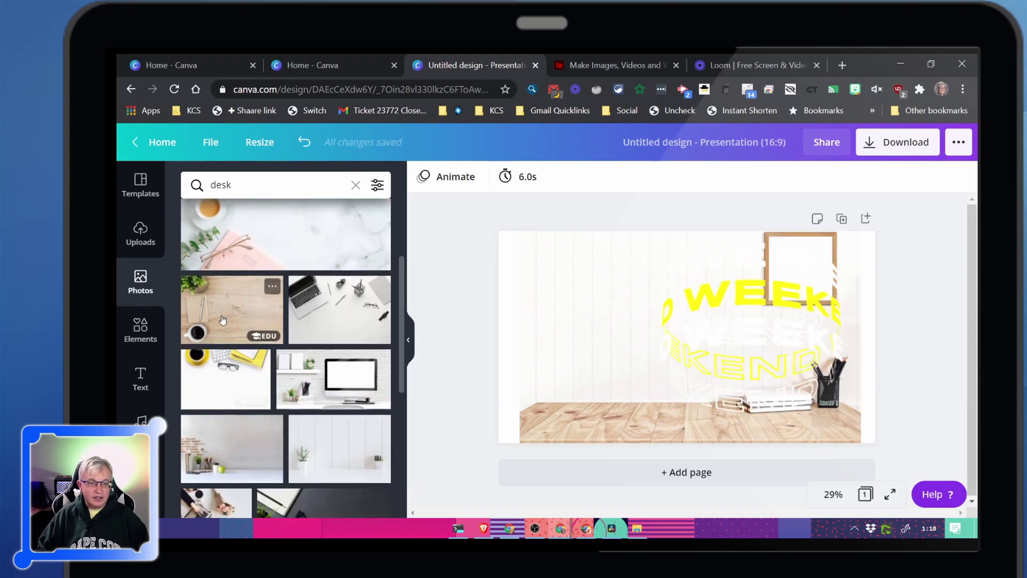
left_click(223, 320)
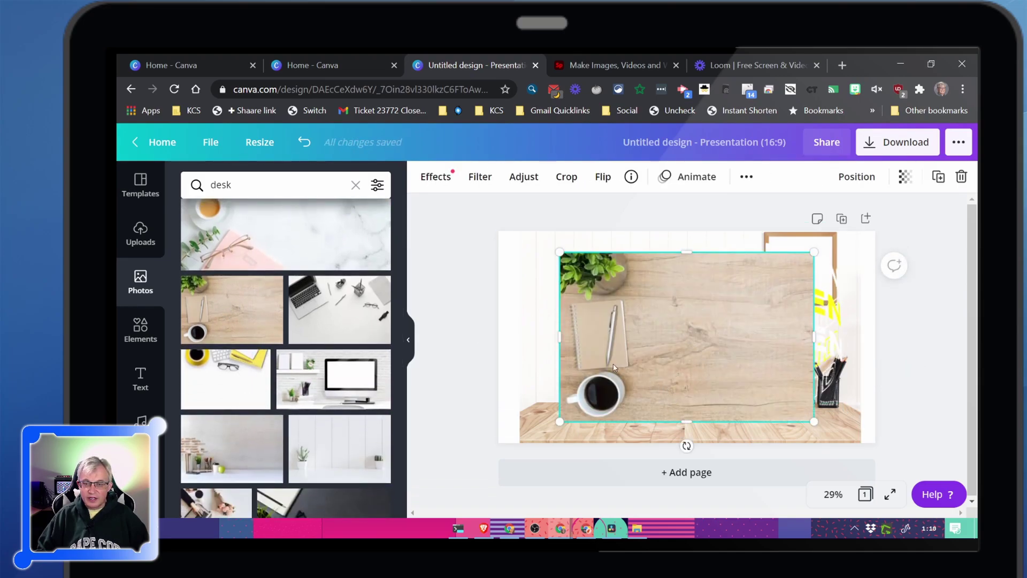
left_click_drag(612, 364, 550, 344)
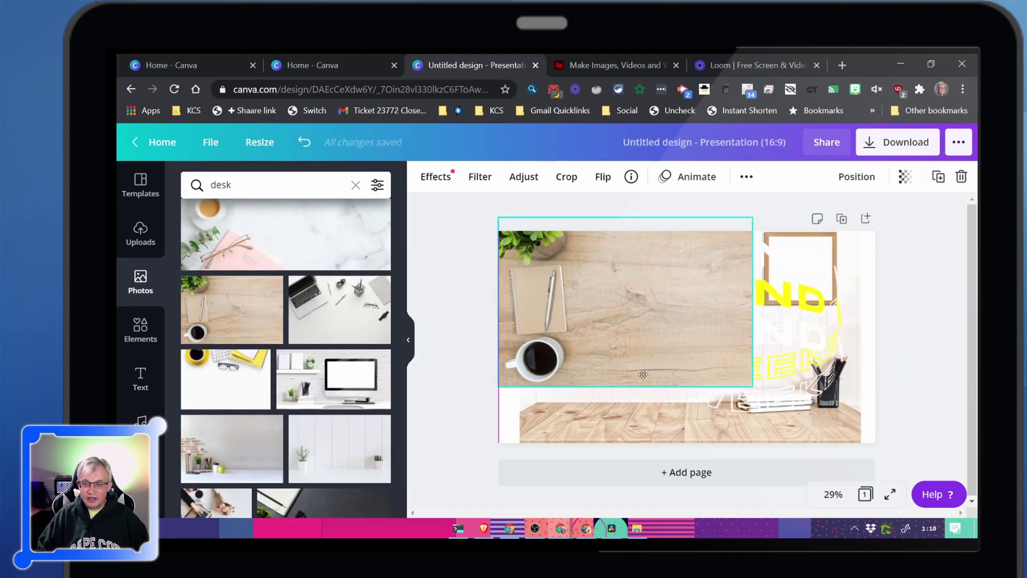
left_click(720, 430)
left_click(696, 343)
left_click(857, 177)
left_click(802, 218)
left_click_drag(752, 387, 875, 468)
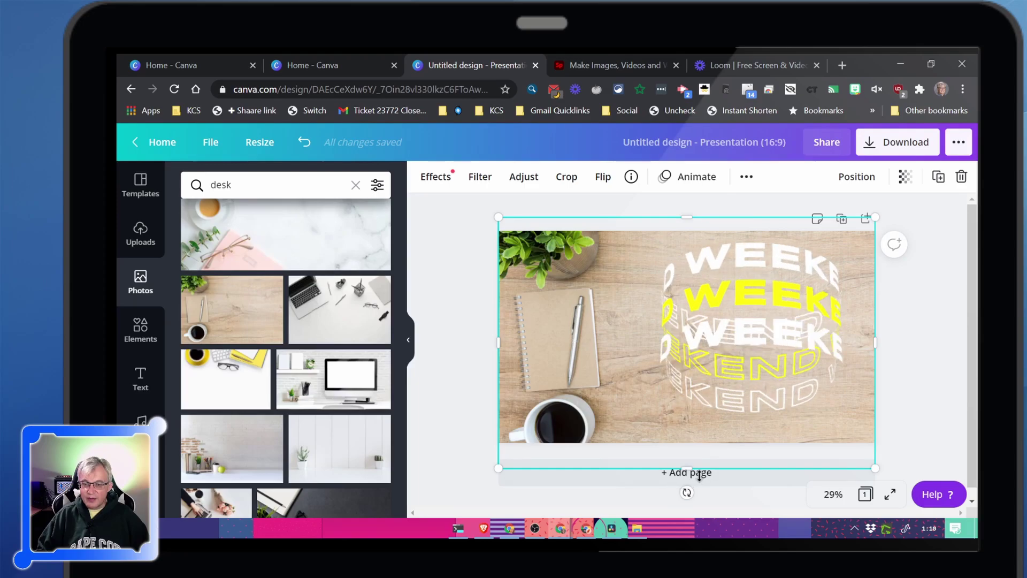
Deselect the photo and scroll through the presentation template categories in Templates
left_click(901, 393)
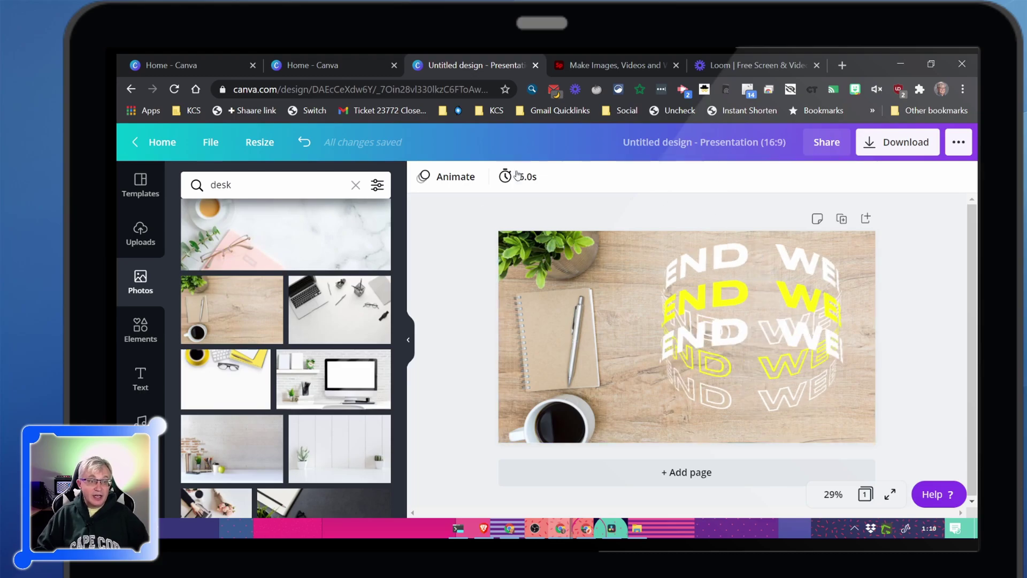
scroll(140, 294, "down", 2)
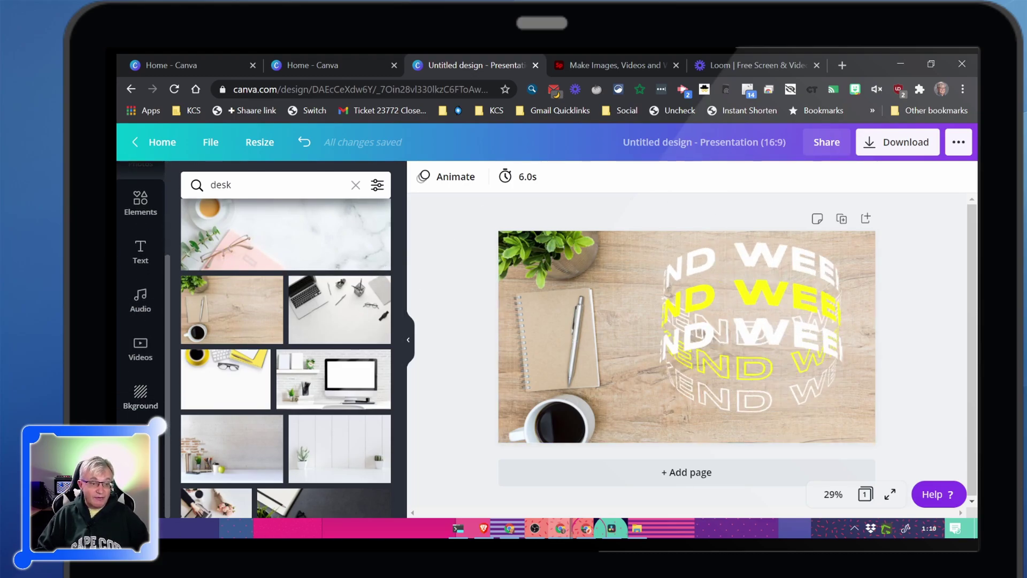
scroll(140, 283, "up", 2)
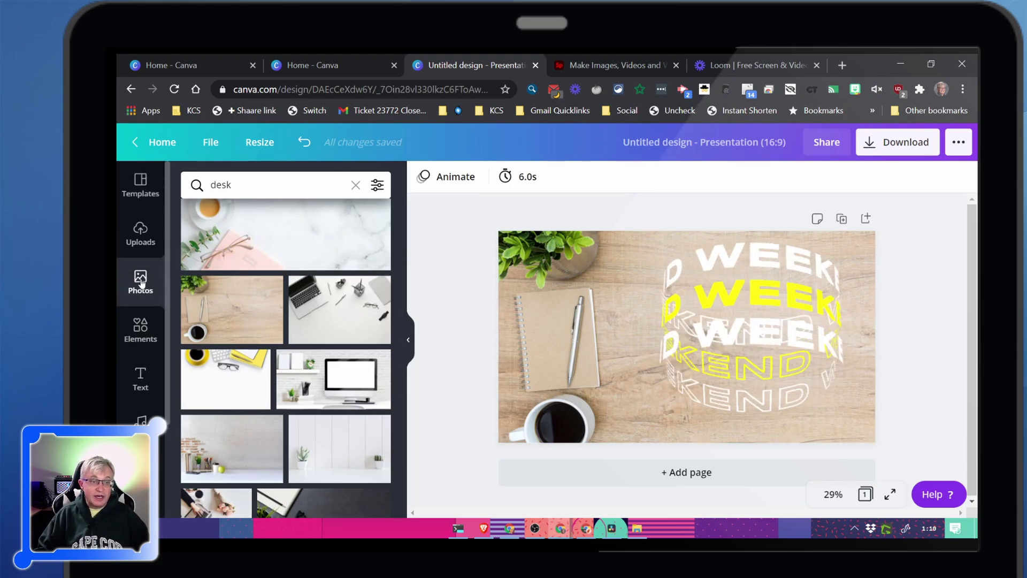
left_click(140, 184)
scroll(243, 395, "down", 5)
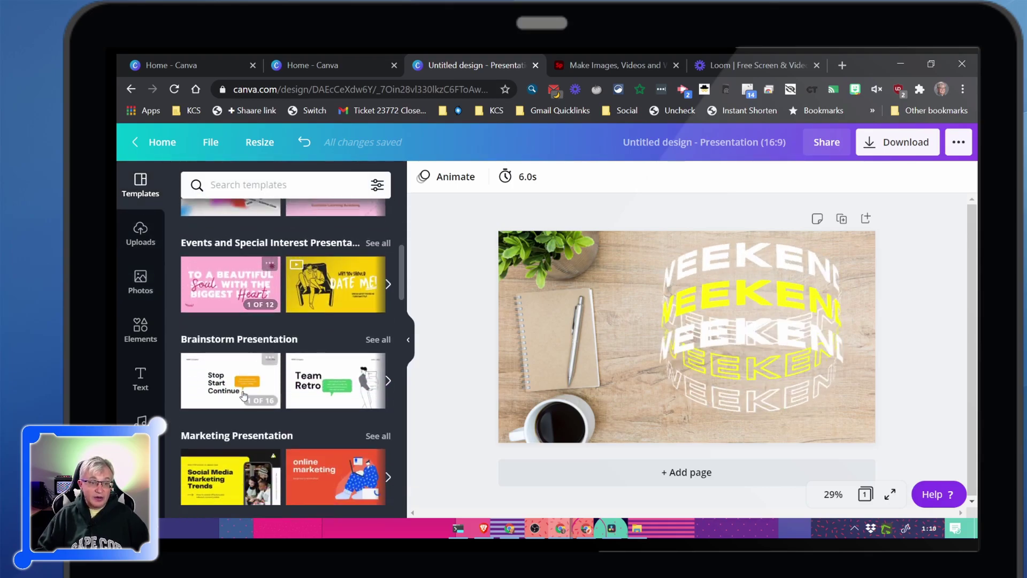
scroll(244, 395, "up", 3)
Open the Colorful Liquid Gradient Science Lesson template's pages
left_click(205, 386)
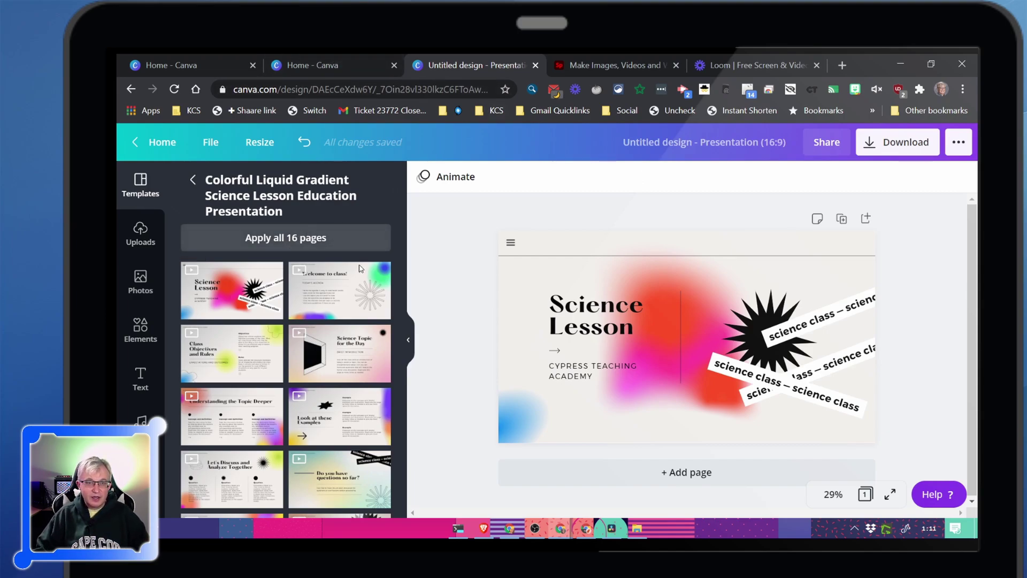
Cycle through the open tabs, then close the second Home - Canva tab and the Untitled design tab
left_click(749, 65)
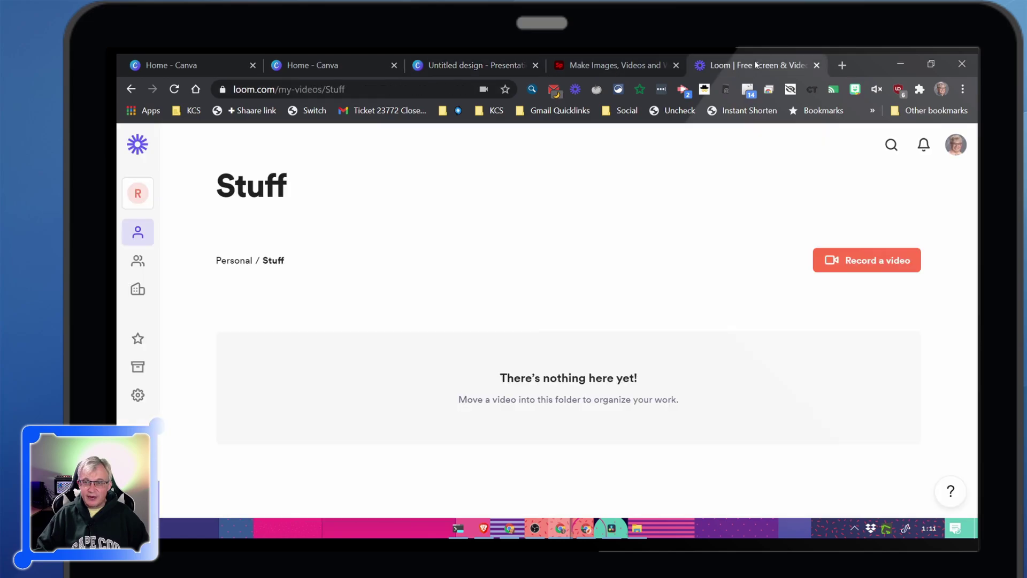
left_click(476, 67)
left_click(301, 72)
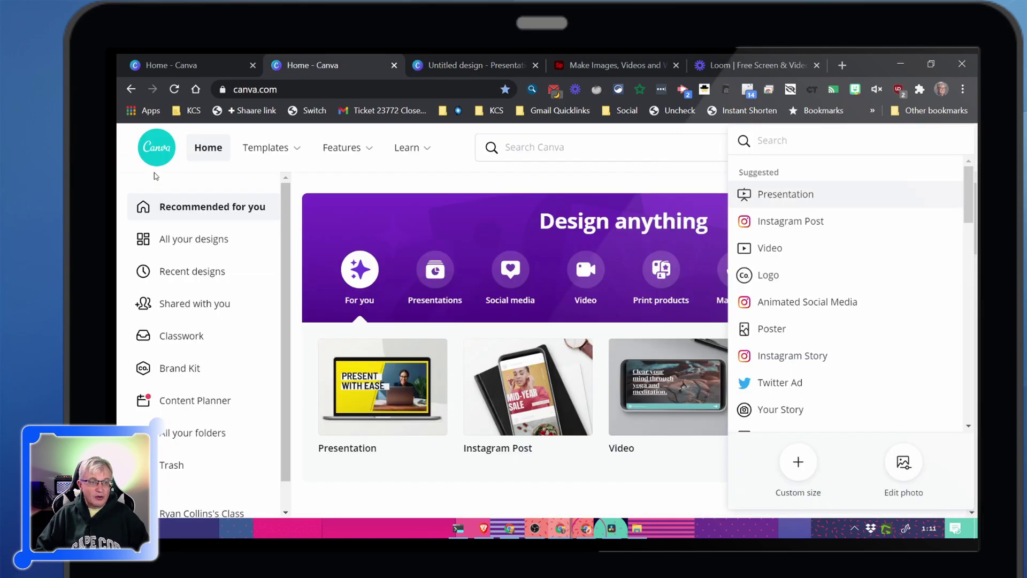
left_click(181, 73)
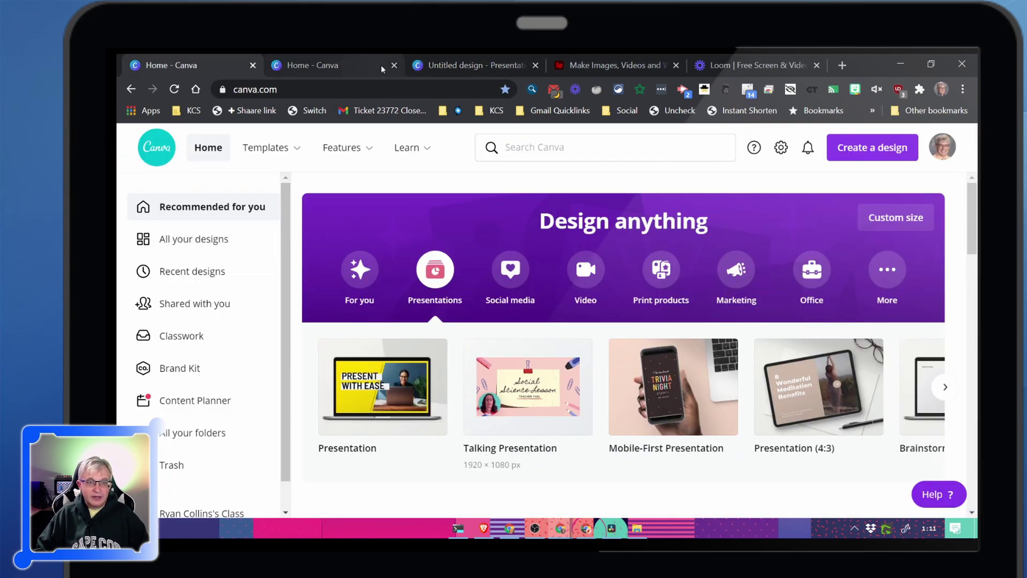
left_click(395, 65)
left_click(394, 65)
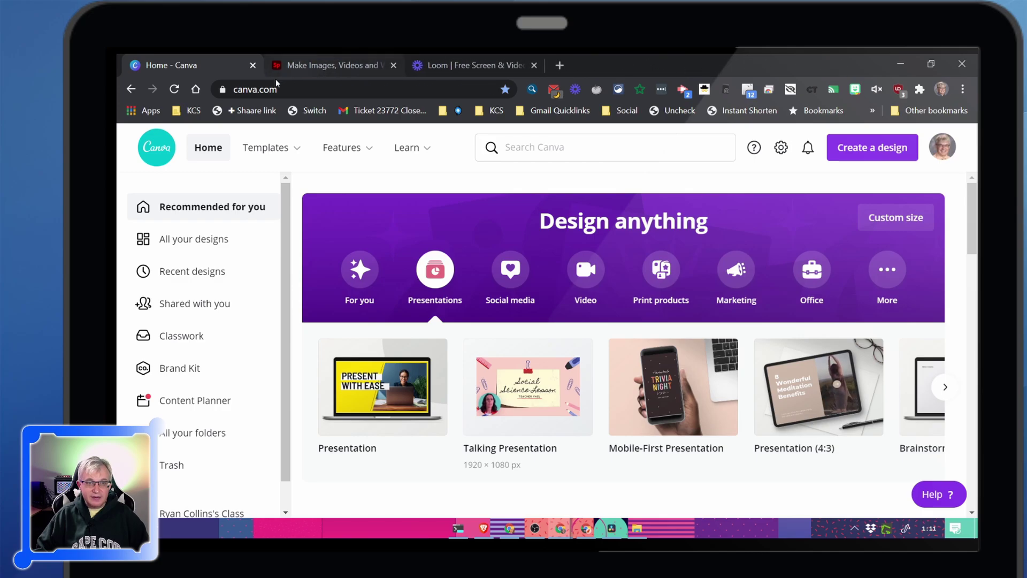
Switch to Adobe Spark and filter templates by Videos, Web Pages, then Graphics
left_click(330, 60)
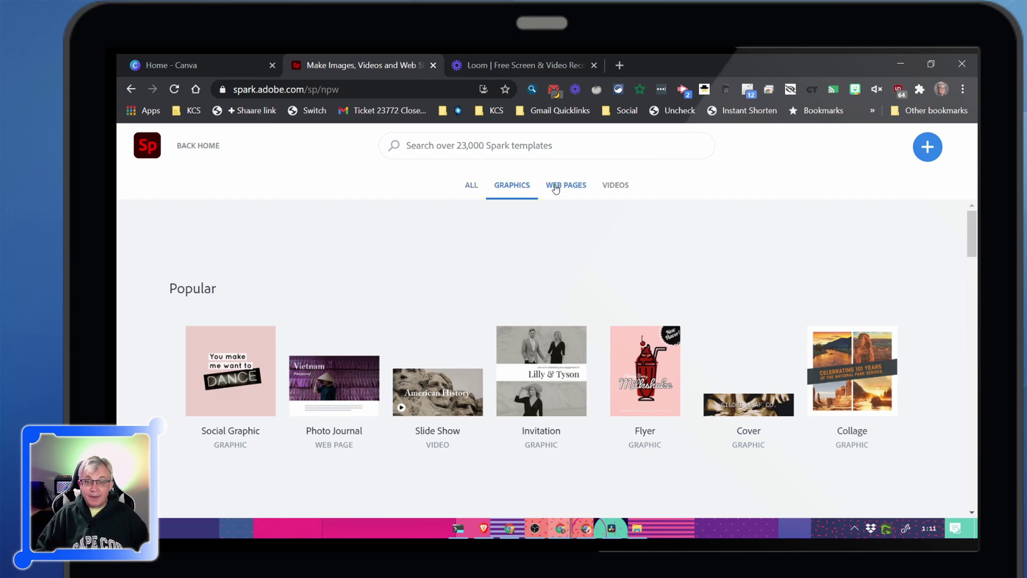
left_click(609, 187)
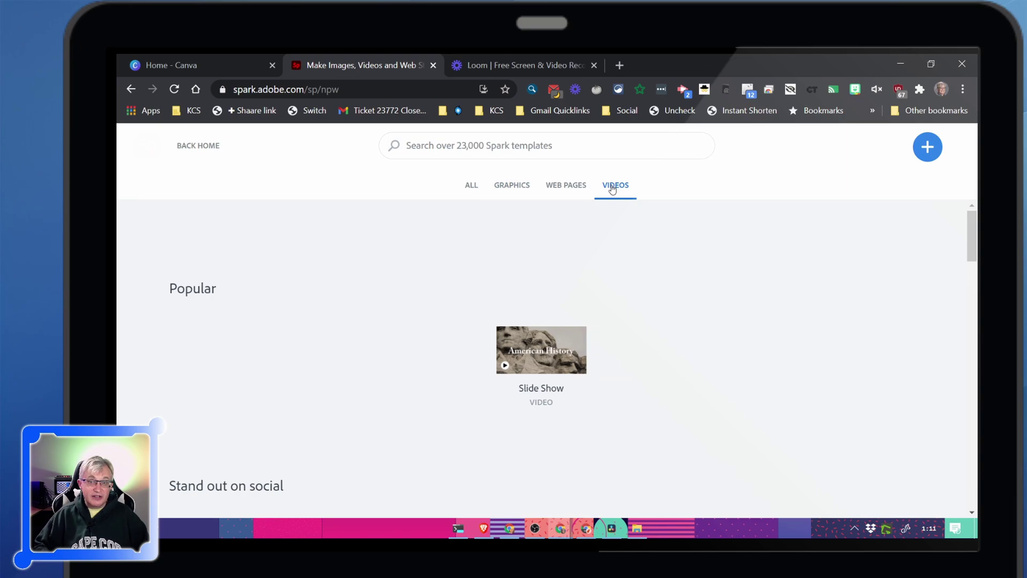
left_click(572, 187)
left_click(507, 190)
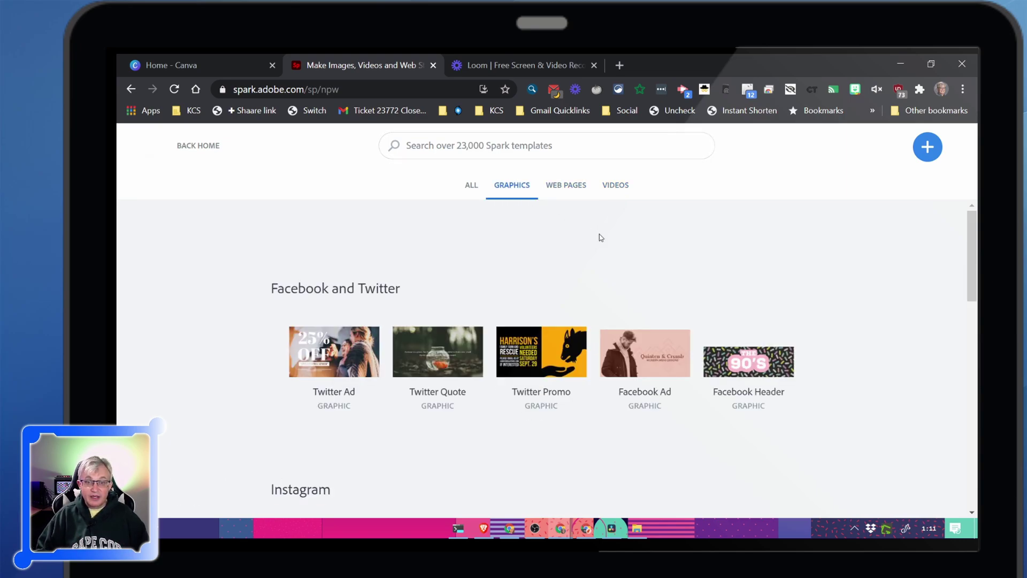
Start a Spark Post design from the Twitter Ad template and select its '25% OFF' headline
left_click(335, 332)
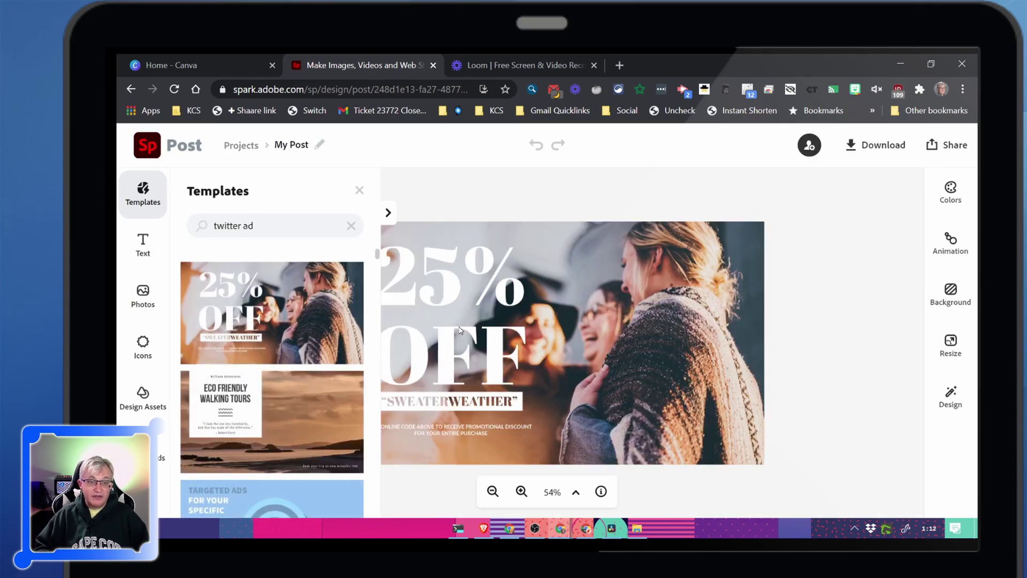
left_click(528, 379)
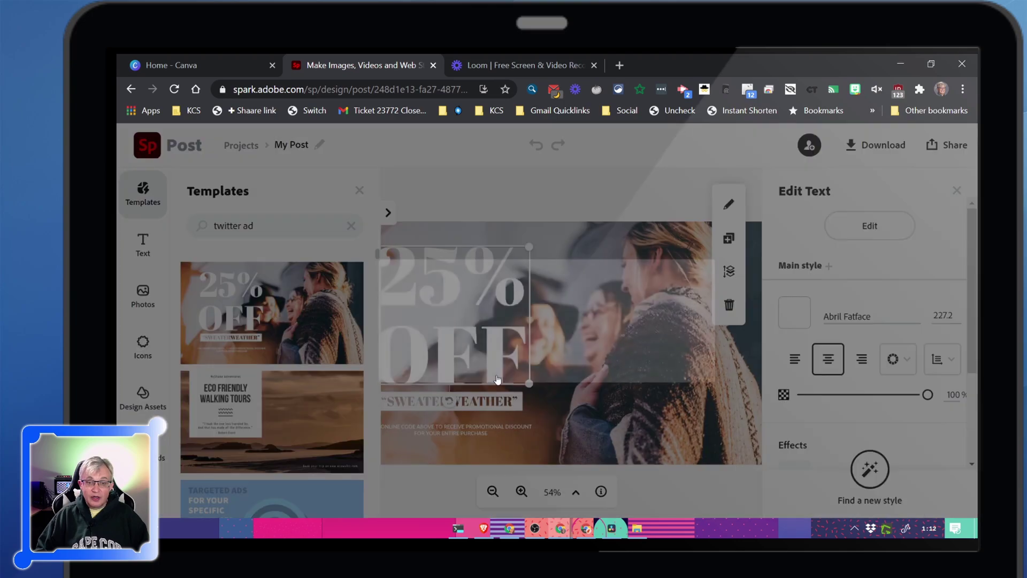
left_click(437, 251)
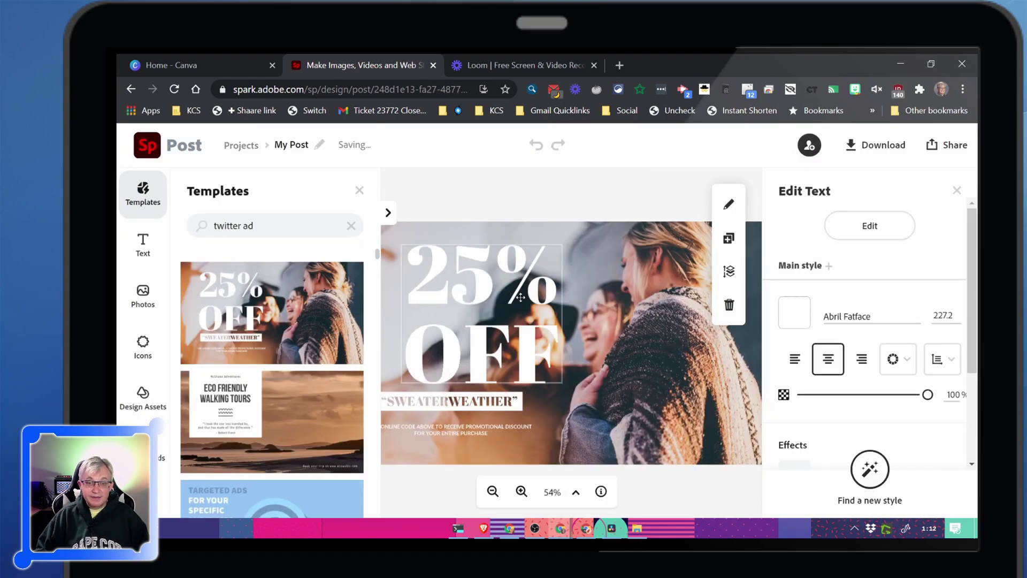
Swap the '25% OFF' background photo for the 'Laughing' search result of a girl hugging a lion
left_click(715, 310)
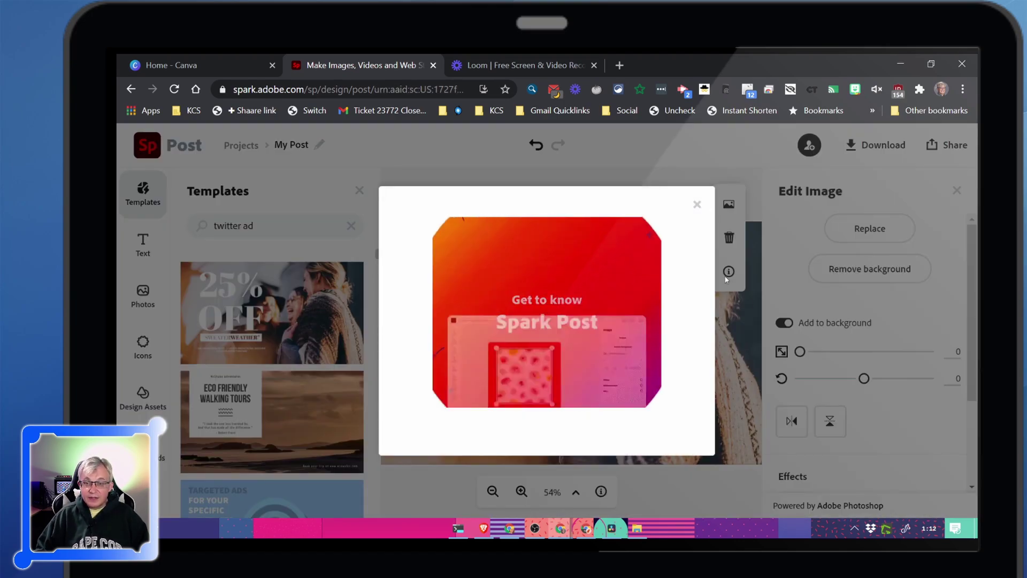
left_click(697, 205)
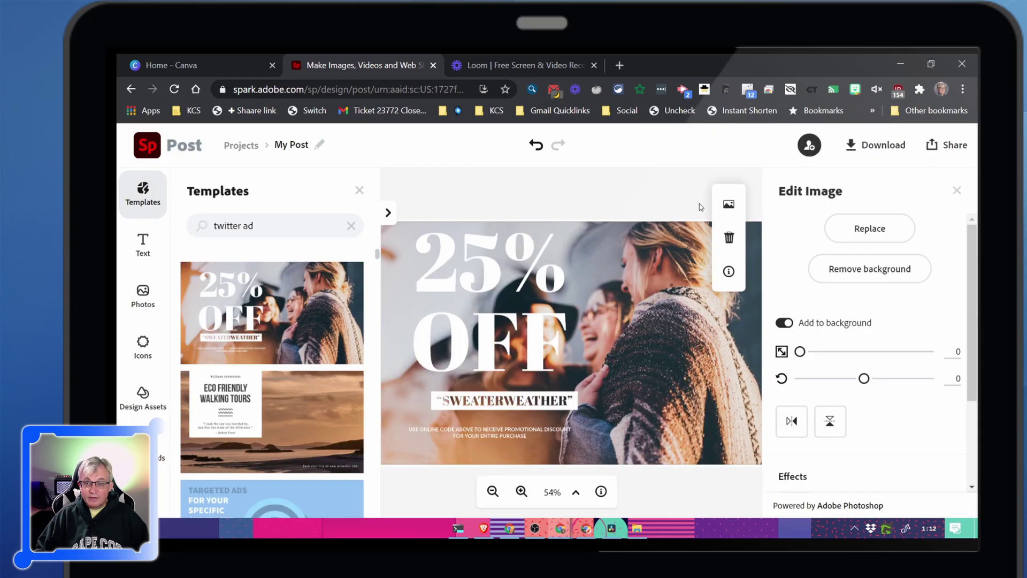
left_click(851, 240)
type("Laughing")
key("Return")
left_click(321, 381)
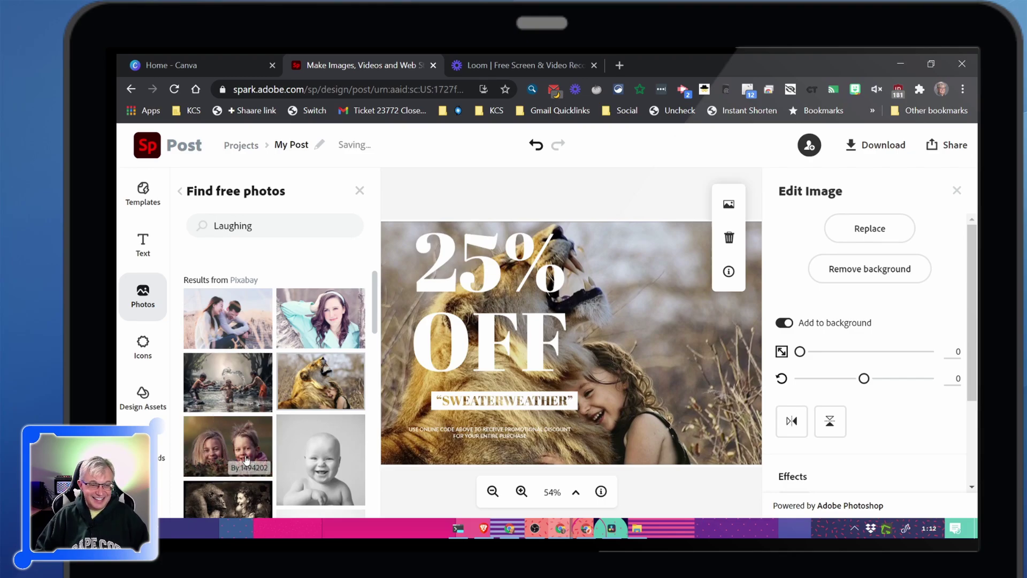
scroll(247, 459, "down", 6)
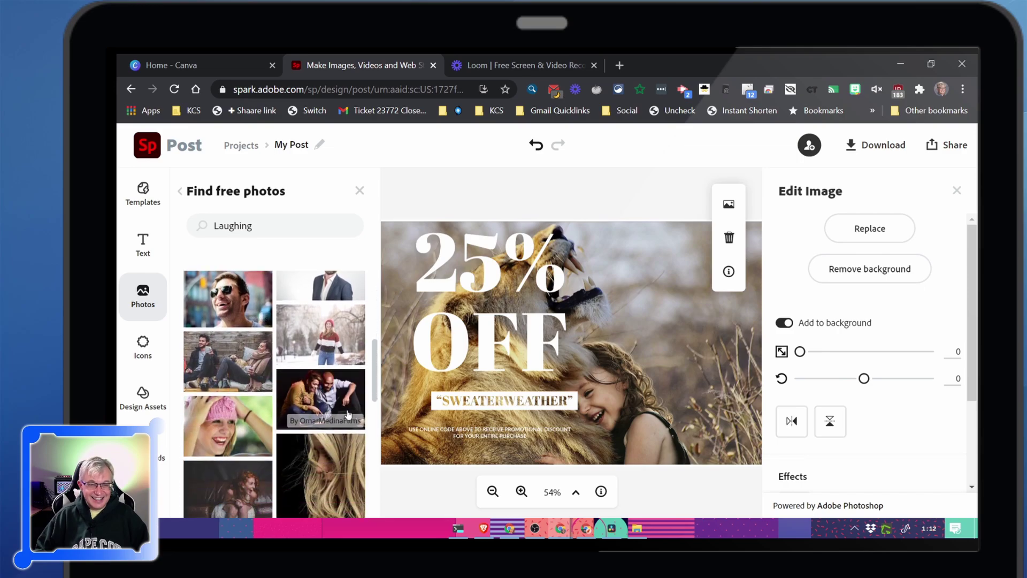
Add the blonde-hair-and-yellow-flower photo and place it centre-right over the lion
left_click(333, 463)
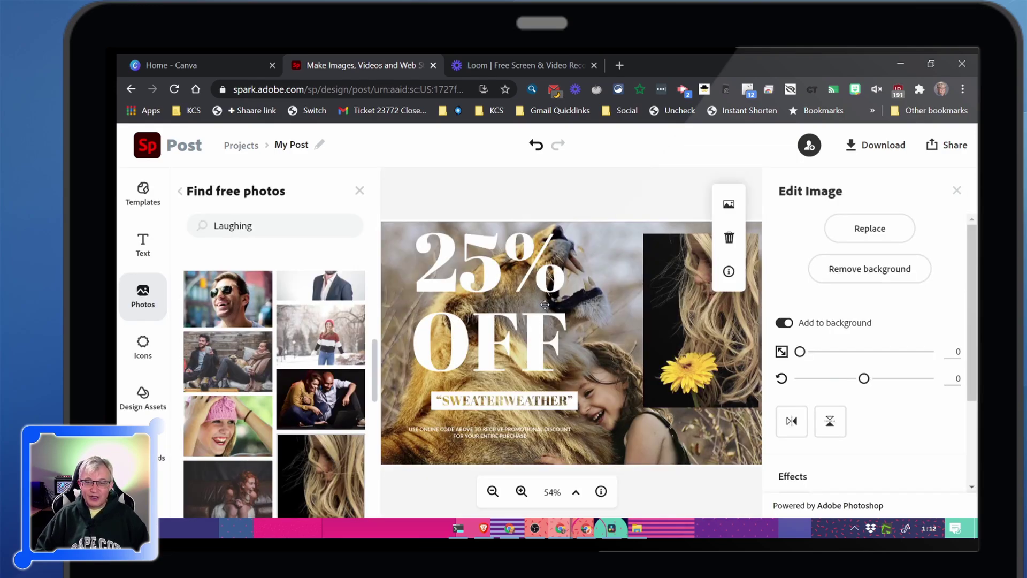
left_click_drag(667, 315, 709, 402)
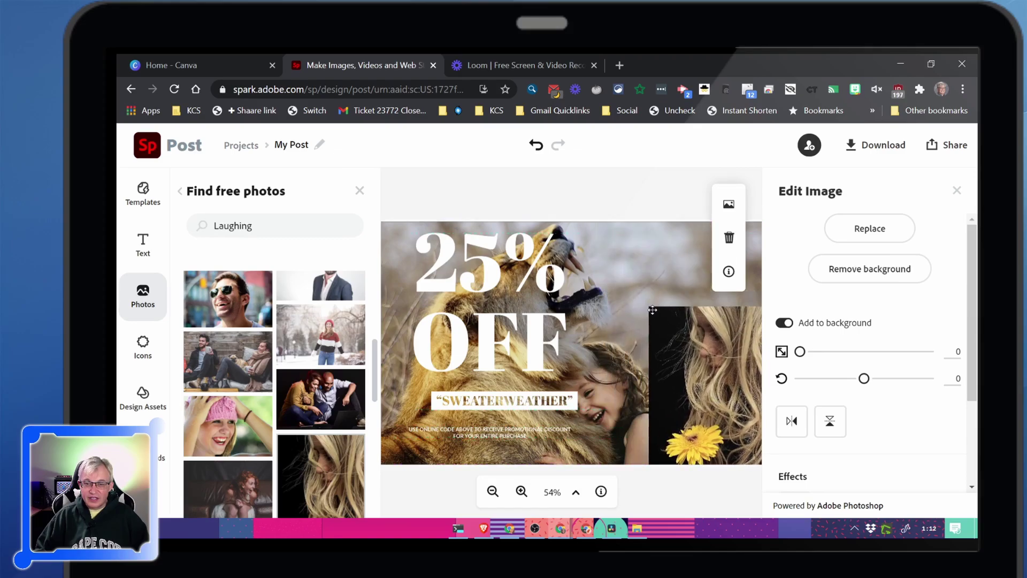
left_click_drag(672, 336, 625, 284)
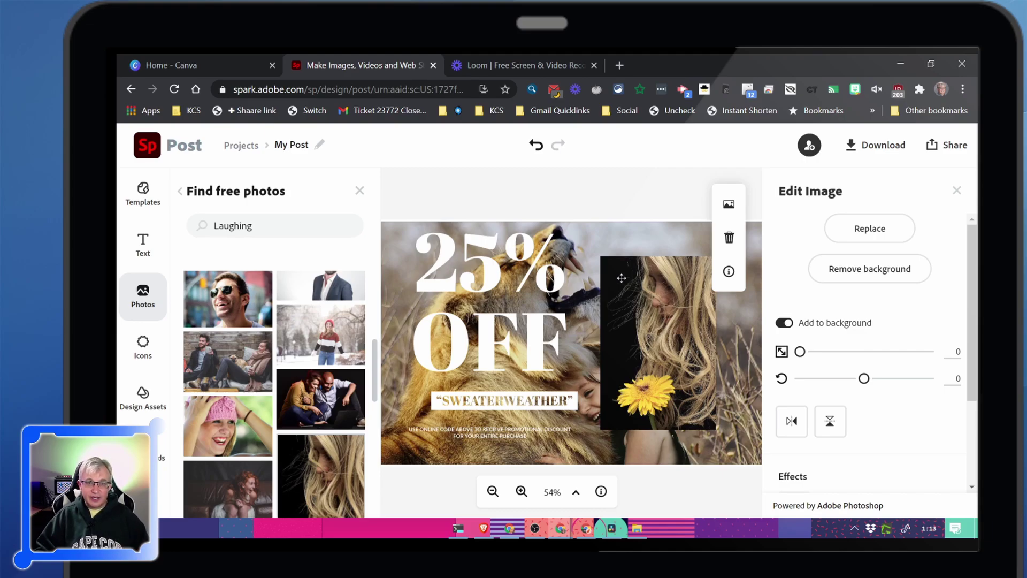
Switch to Loom's Stuff folder tab and show the hidden tray icons
left_click(507, 64)
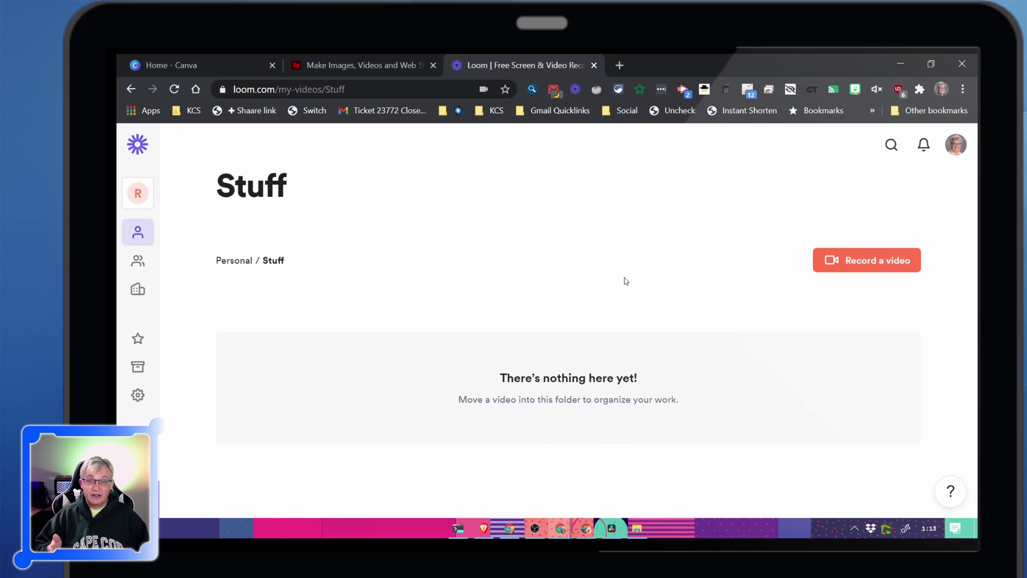
left_click(855, 528)
Open the Loom desktop recorder, move it up, and start recording Desktop 2
left_click(802, 506)
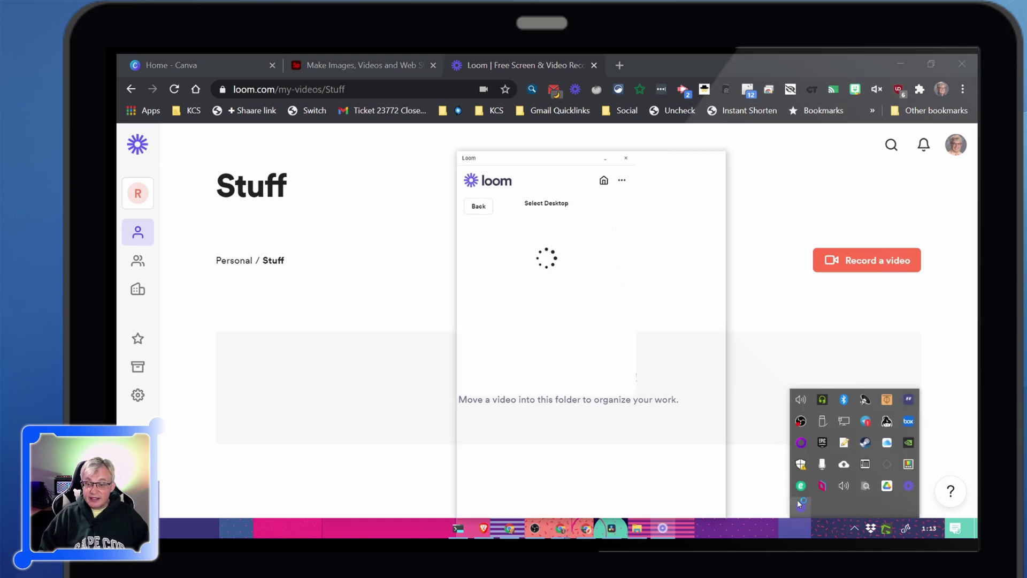
left_click_drag(580, 163, 565, 102)
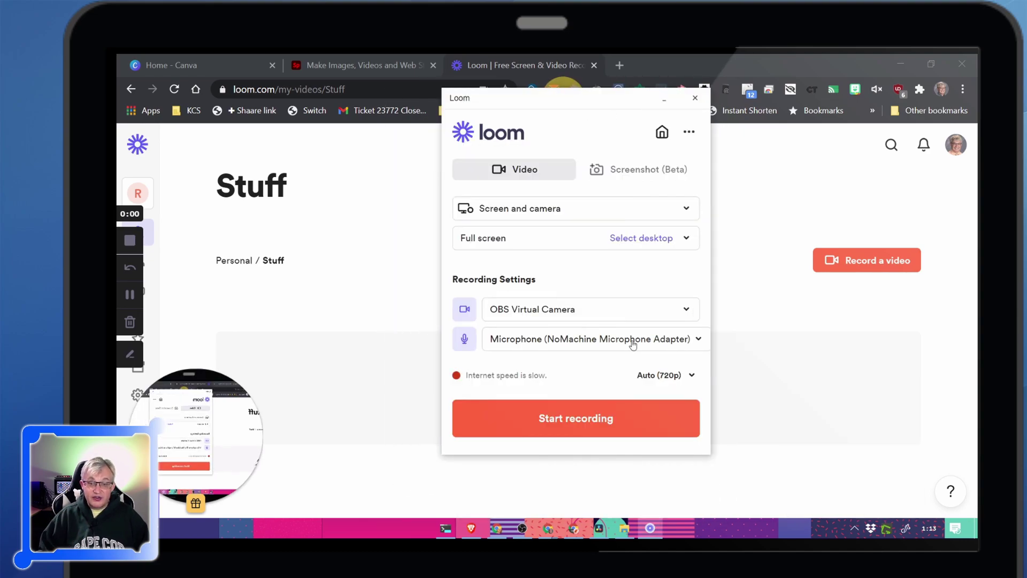
left_click(578, 417)
left_click(519, 346)
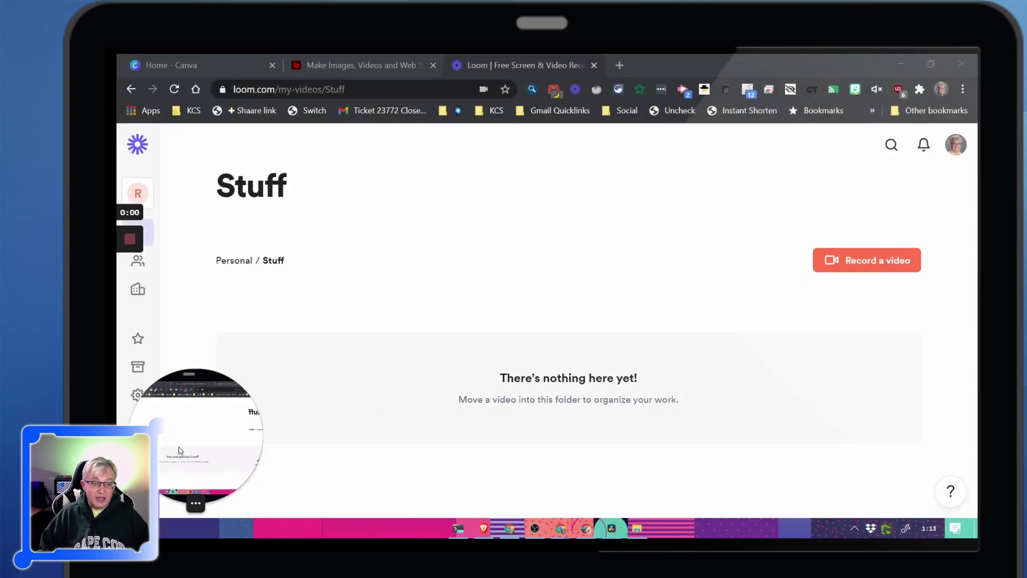
Move the camera bubble along the bottom, try larger and full-screen sizes, then return it to small
left_click_drag(213, 471, 877, 467)
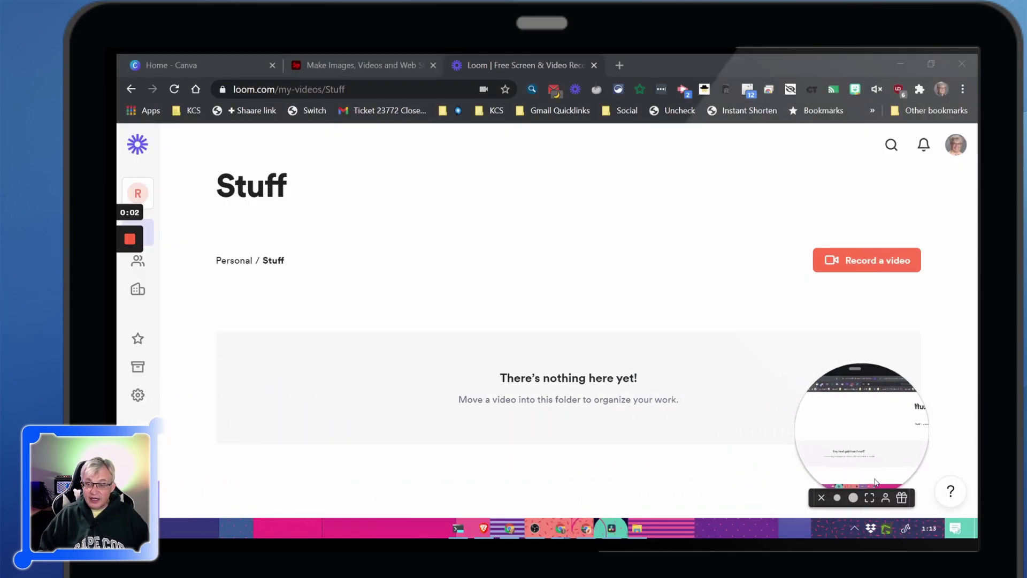
left_click(851, 498)
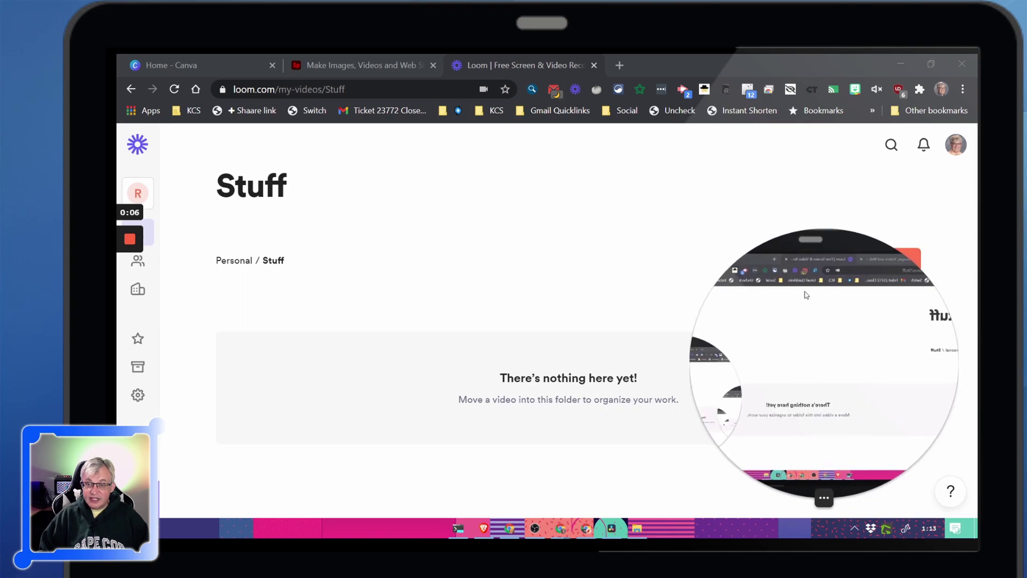
left_click(802, 500)
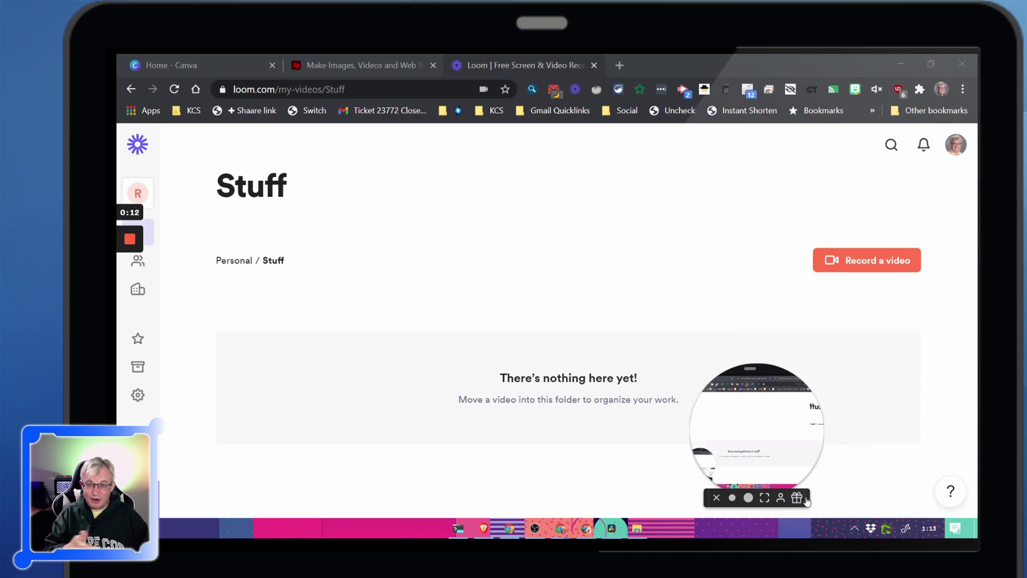
left_click(764, 499)
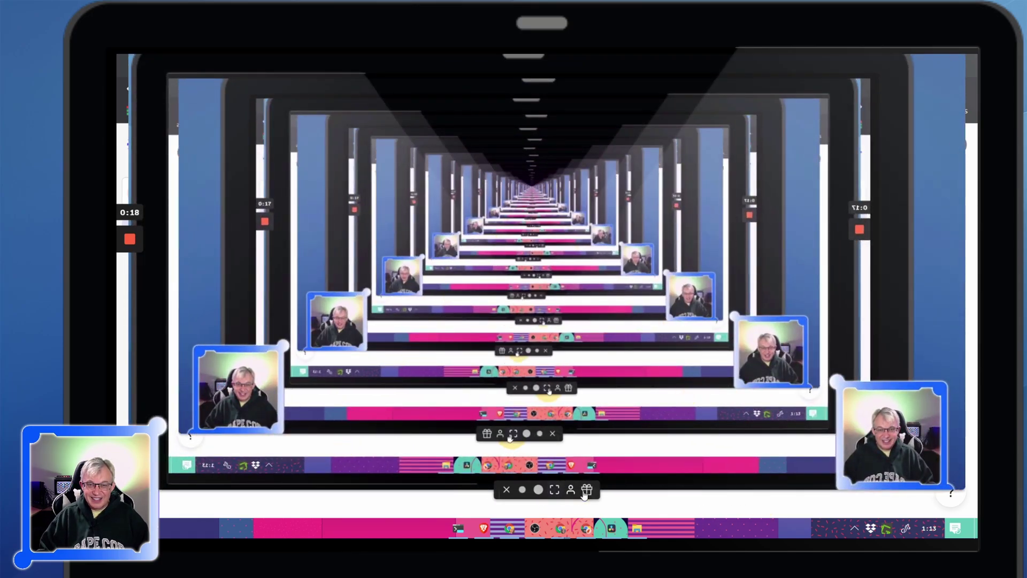
left_click(556, 491)
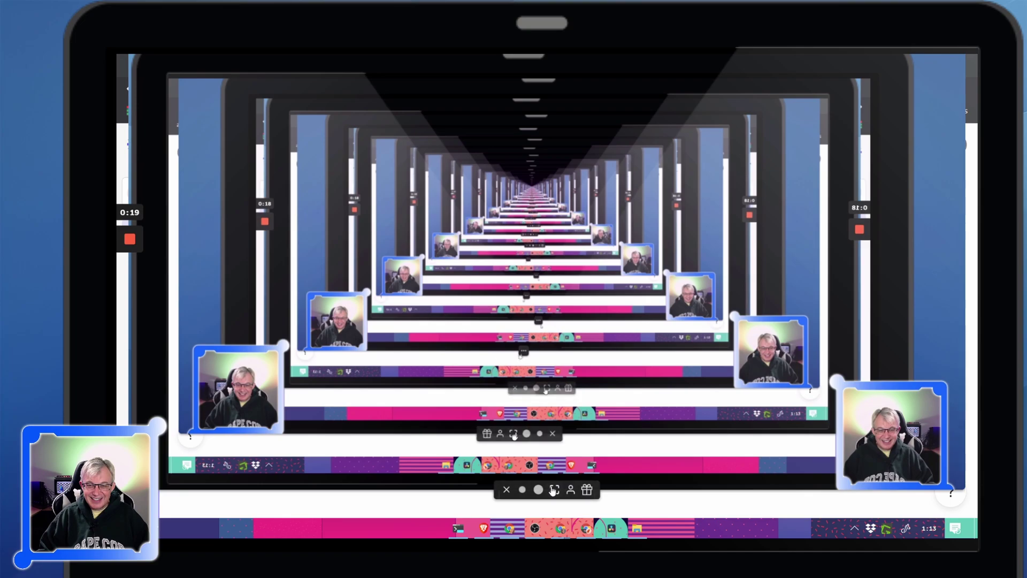
left_click(523, 490)
mouse_move(133, 264)
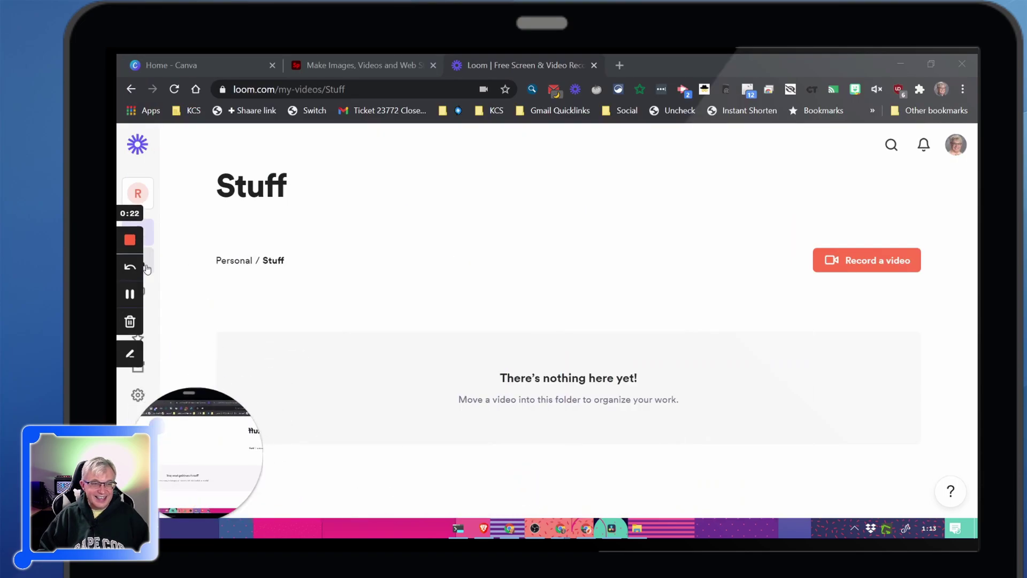
Draw blue marks around the Stuff heading and over the empty-folder box
left_click(129, 355)
mouse_move(338, 169)
left_mouse_down()
mouse_move(229, 154)
mouse_move(194, 213)
mouse_move(308, 206)
mouse_move(301, 157)
left_mouse_up()
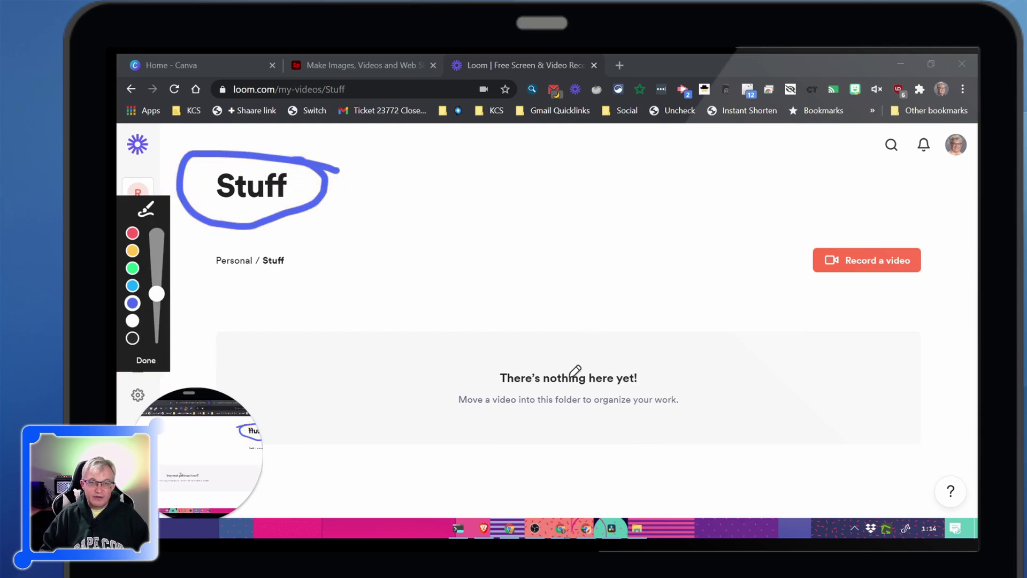
mouse_move(648, 340)
left_mouse_down()
mouse_move(446, 337)
mouse_move(584, 466)
mouse_move(716, 365)
mouse_move(559, 343)
left_mouse_up()
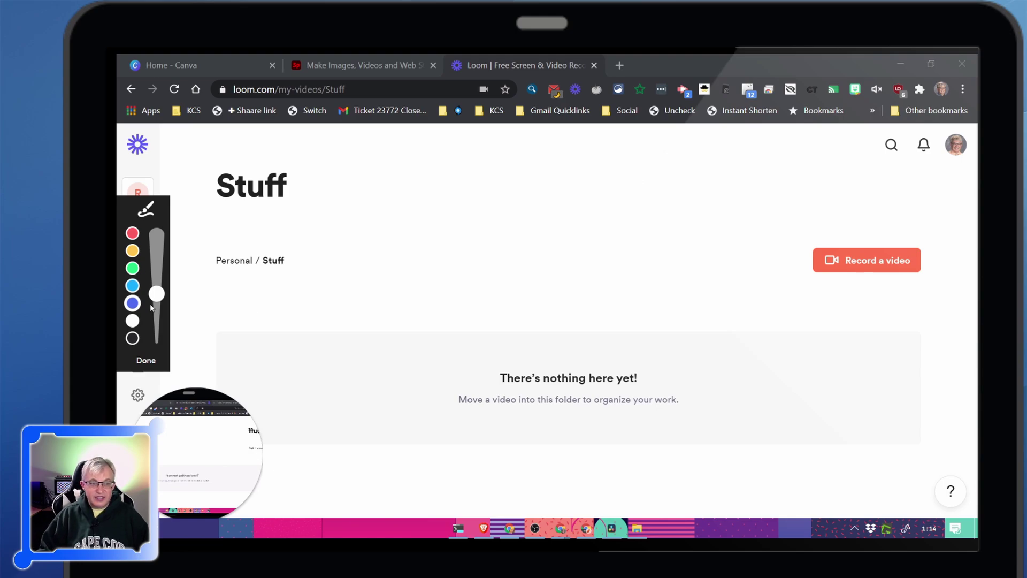
Circle 'Personal / Stuff' in black, clear the drawings, and stop the recording
left_click(132, 337)
mouse_move(377, 265)
left_mouse_down()
mouse_move(199, 262)
mouse_move(304, 247)
left_mouse_up()
mouse_move(521, 255)
left_mouse_down()
mouse_move(530, 328)
mouse_move(522, 207)
mouse_move(551, 308)
mouse_move(573, 271)
mouse_move(699, 229)
left_mouse_up()
left_click(150, 364)
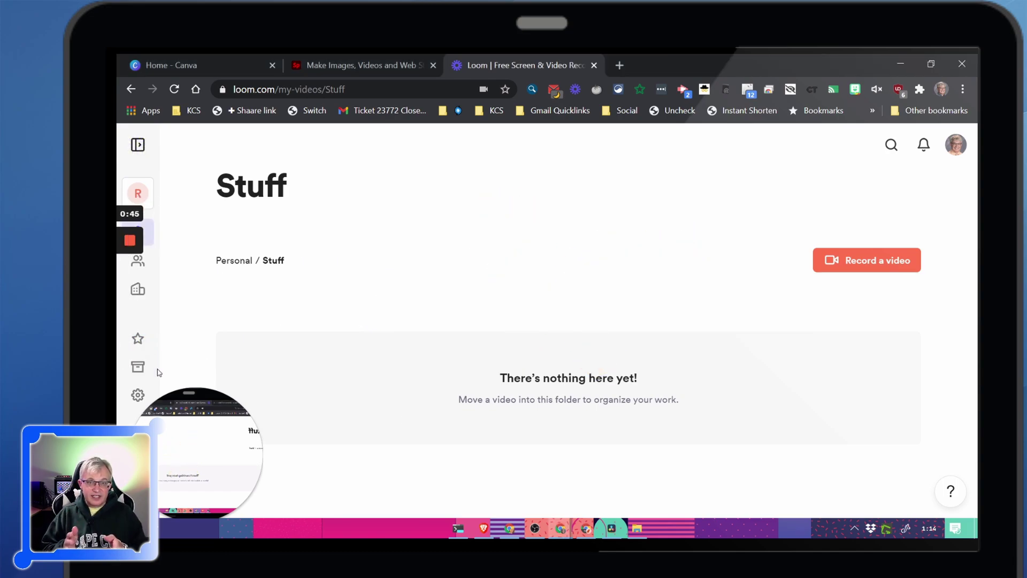
left_click(134, 245)
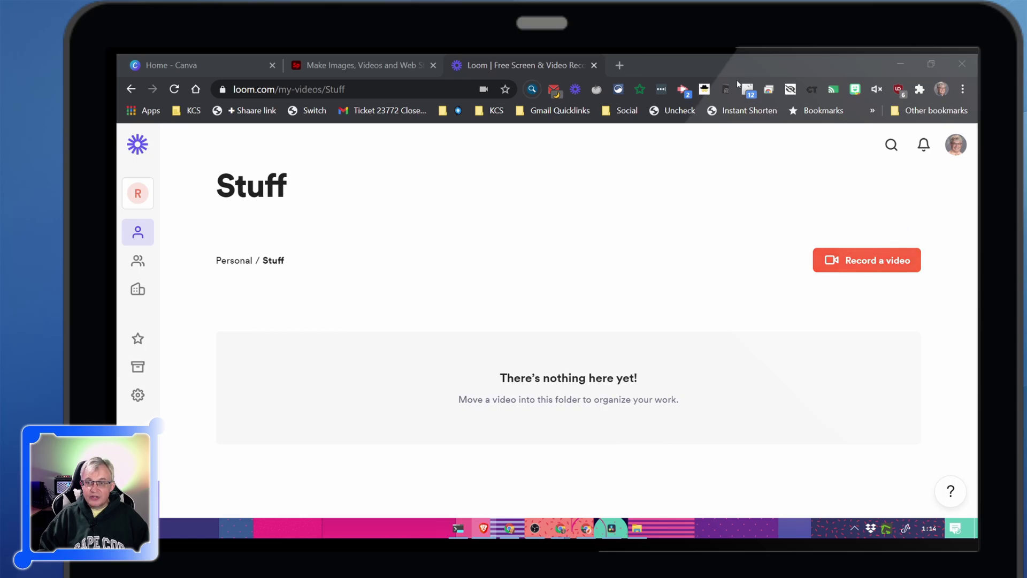
Start a new Loom recording sharing Screen 3
left_click(573, 90)
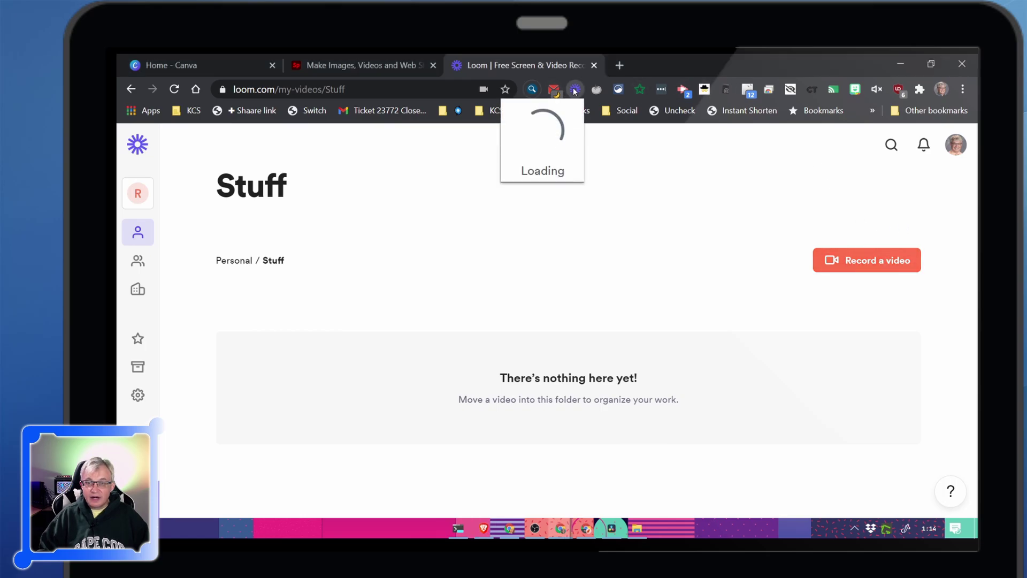
left_click(823, 403)
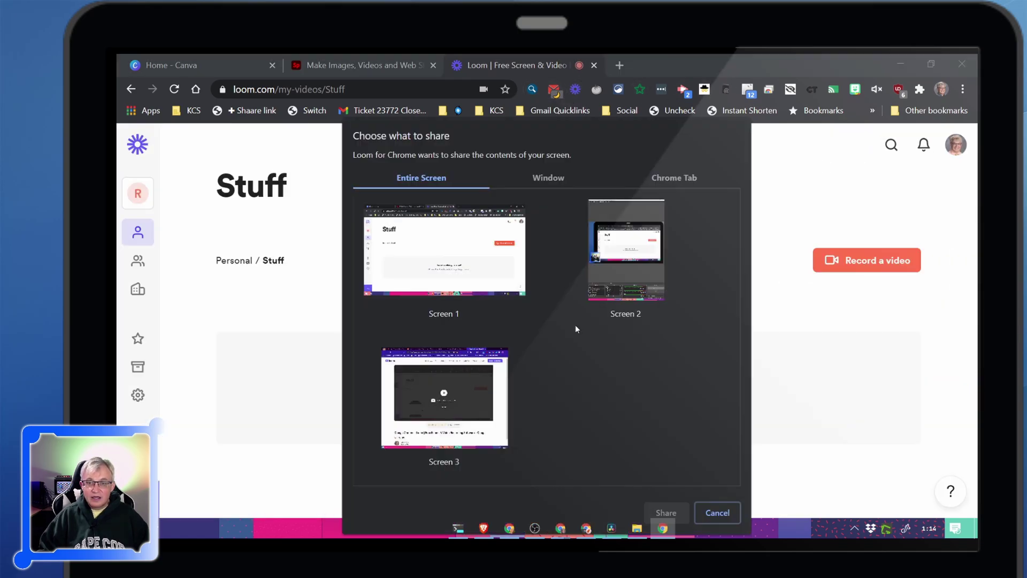
left_click(527, 369)
left_click(672, 518)
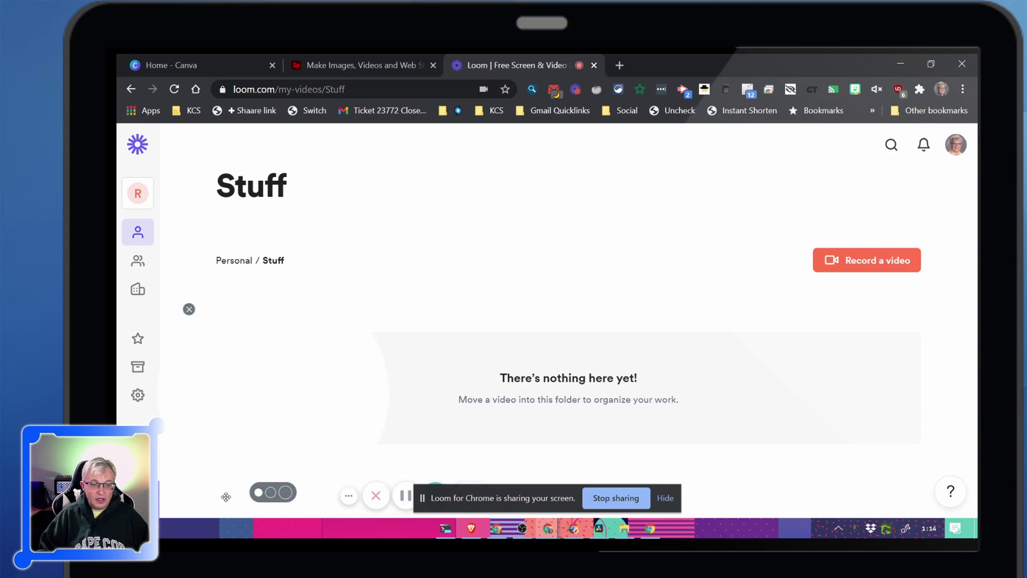
Enlarge the camera bubble to a large circle, move the sharing notice right, collapse controls, then shrink the bubble
left_click(228, 496)
left_click(289, 503)
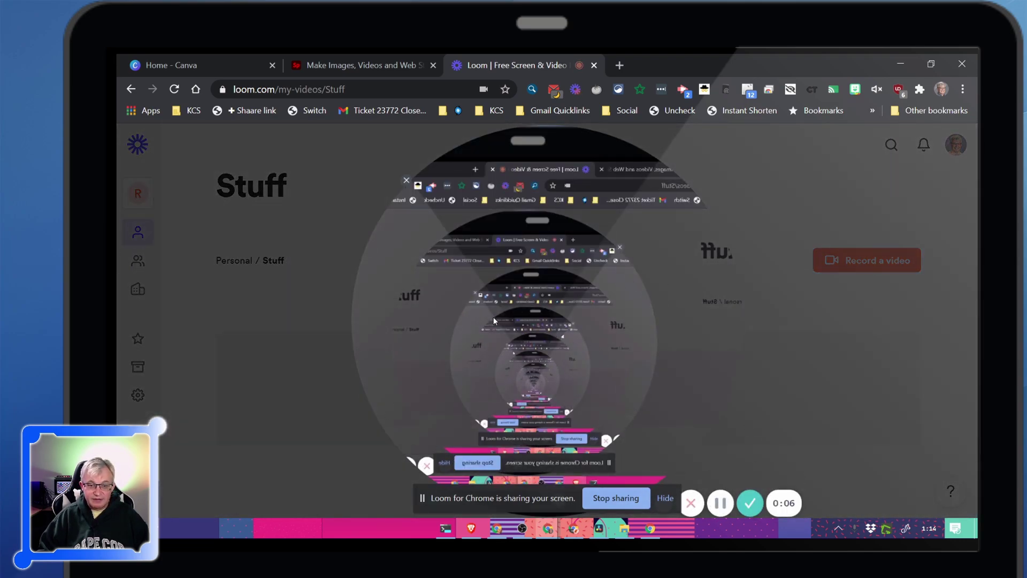
left_click_drag(426, 500, 663, 402)
left_click(664, 503)
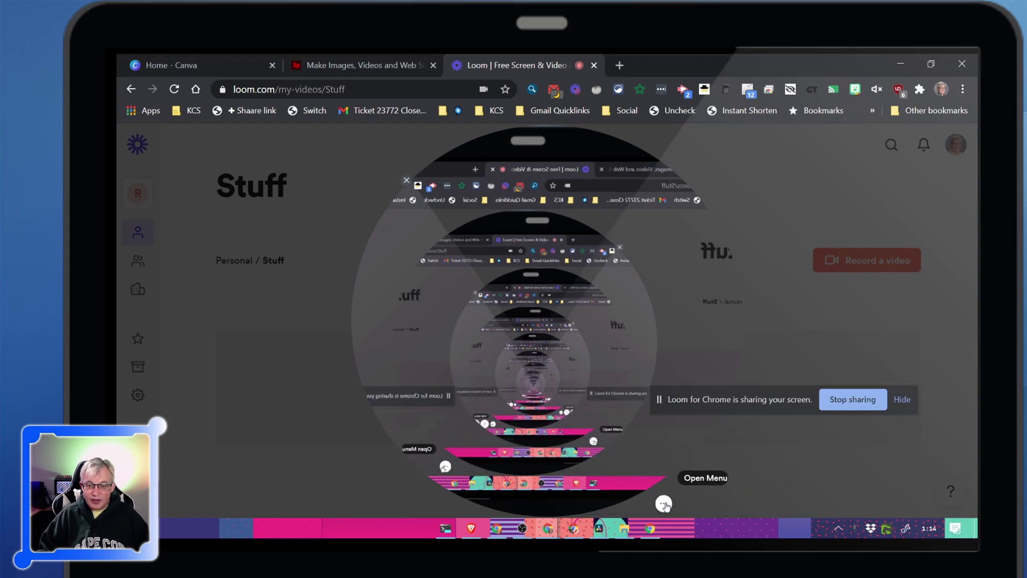
left_click(533, 500)
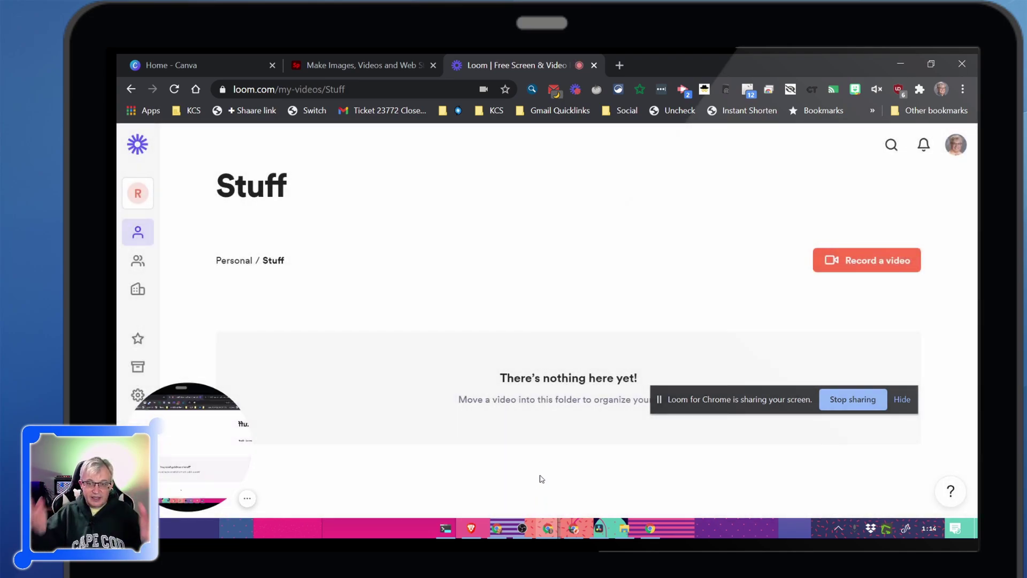
Move aside and hide the screen-sharing notice, then bring up the obsproject.com browser window
left_click_drag(660, 399, 906, 441)
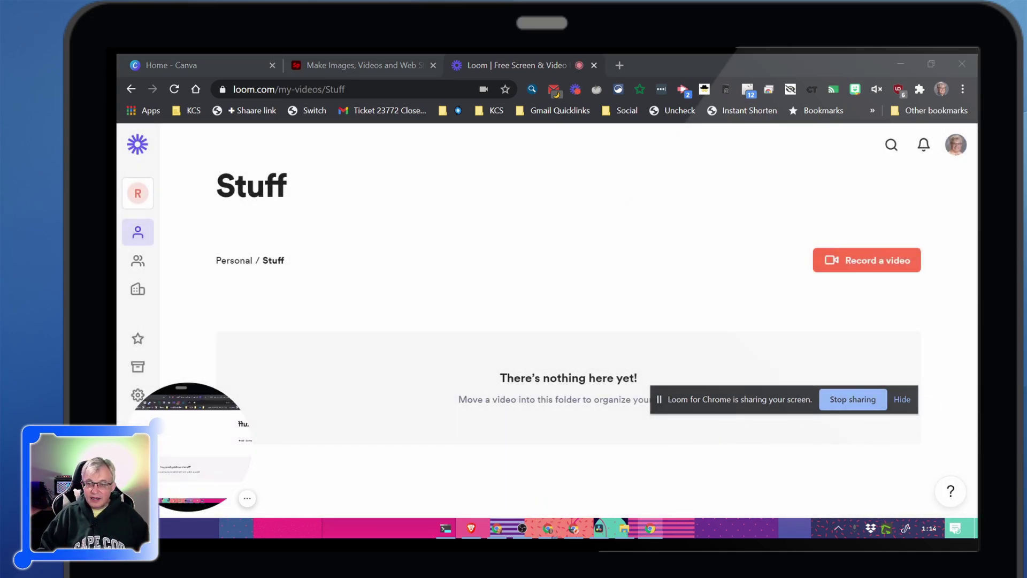
left_click(902, 399)
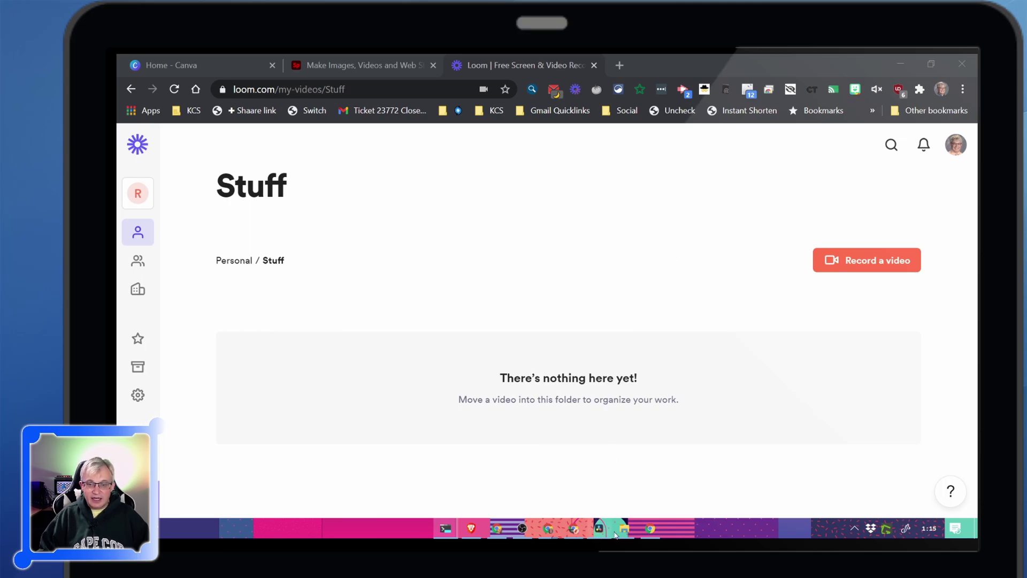
left_click(575, 532)
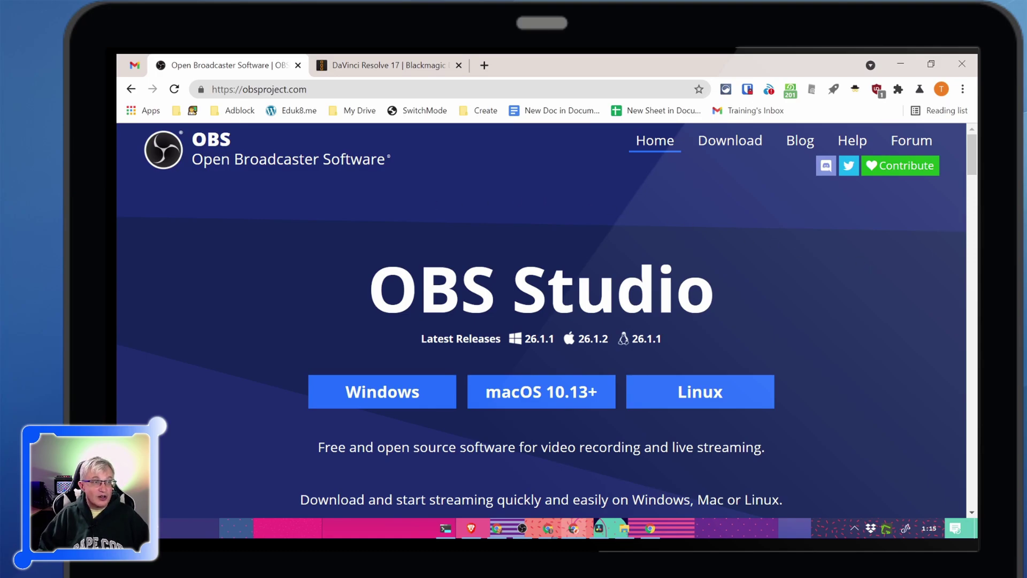
Switch to the running OBS Studio 26.1.1 window with Alt+Tab
key("alt+Tab")
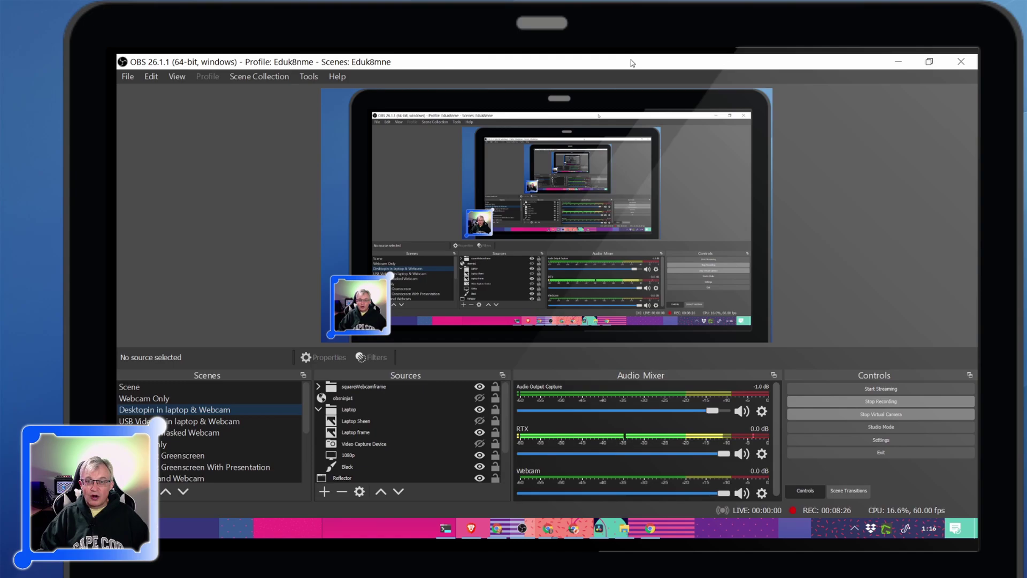
Return to obsproject.com, scroll down to the program screenshot, then back to the top
key("alt+Tab")
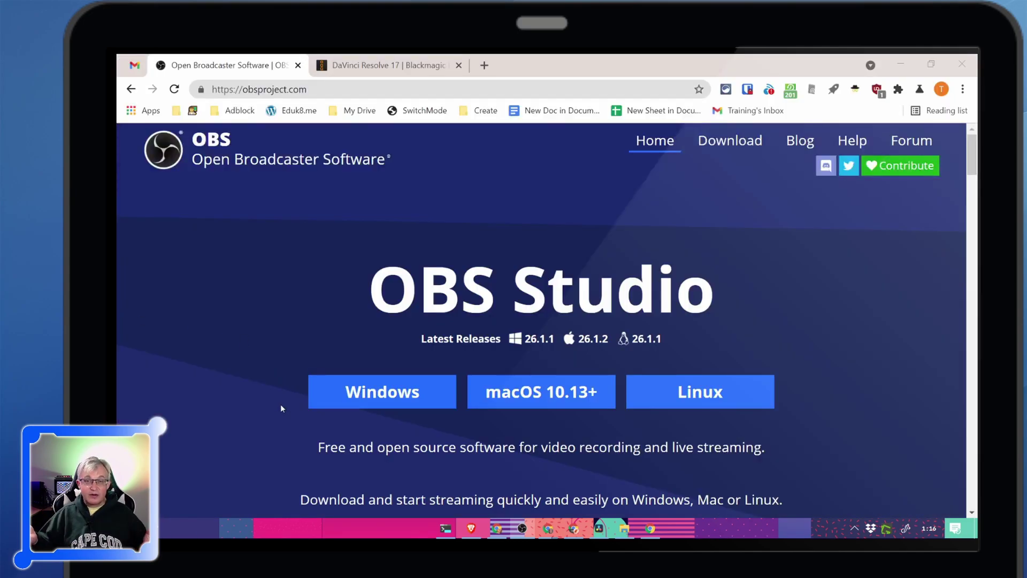
scroll(214, 405, "down", 5)
scroll(199, 409, "down", 3)
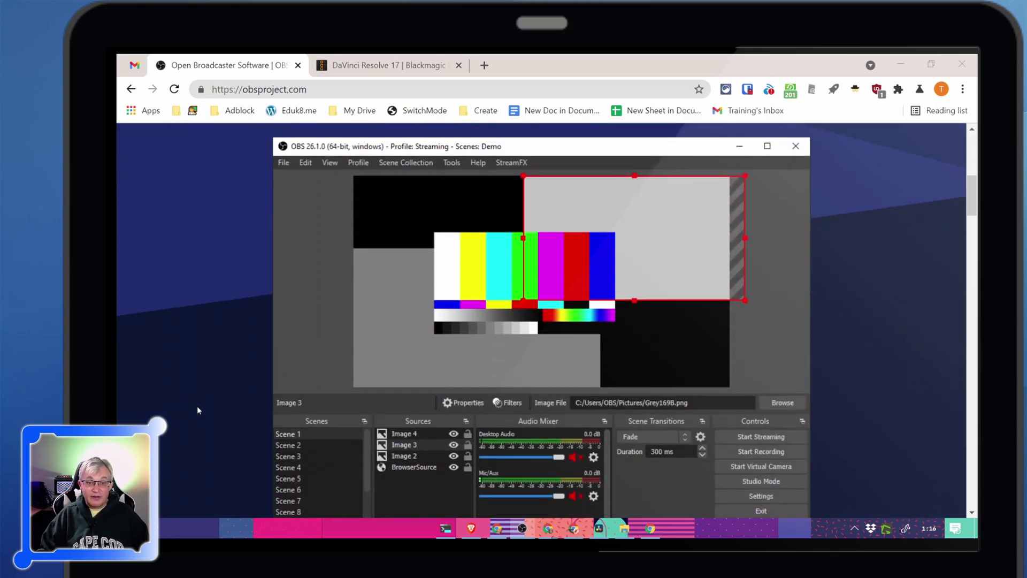
scroll(197, 410, "up", 8)
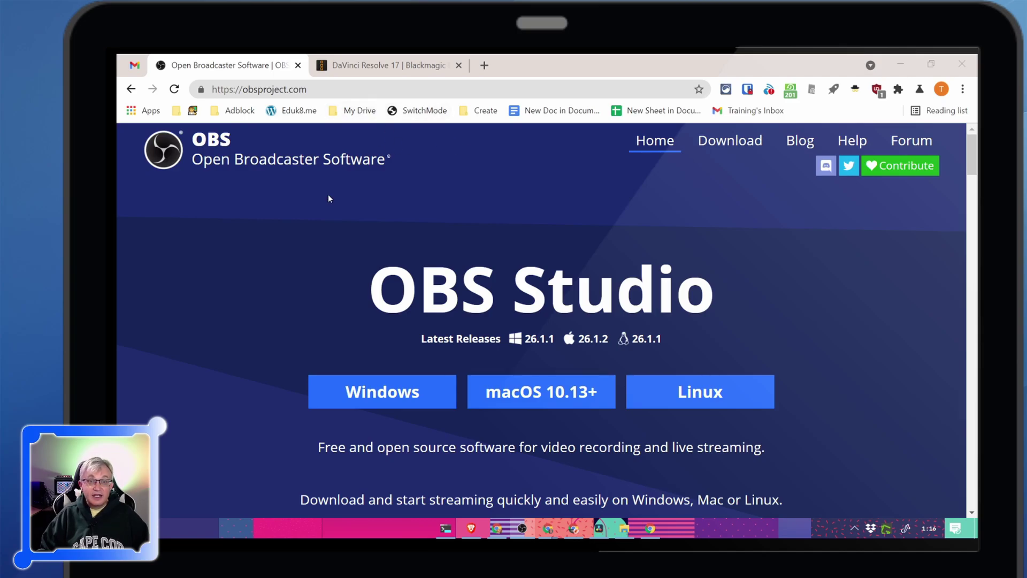
Look over Blackmagic's DaVinci Resolve 17 page, then return to Resolve's '2021-04-15 Introduction to Google Jamboard' project
left_click(406, 75)
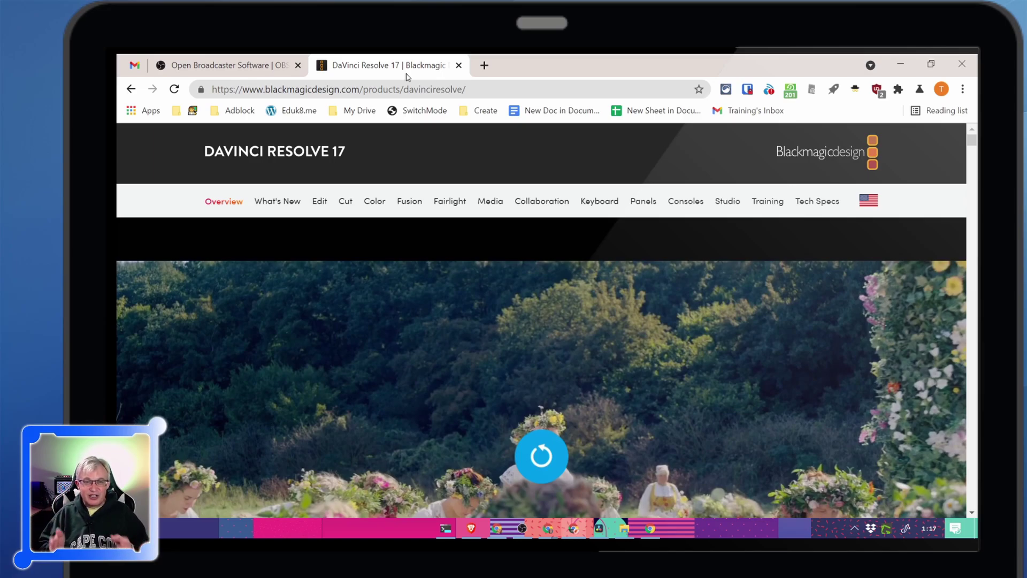
left_click(600, 529)
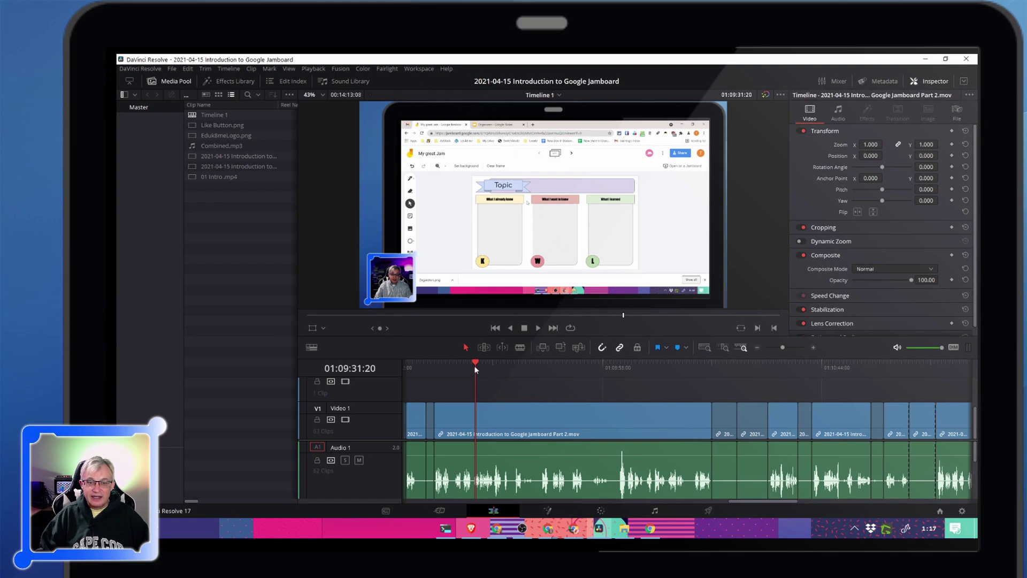
Scrub forward through the Jamboard edit and scroll to the timeline's end with the like-button graphic
left_click_drag(475, 369, 515, 363)
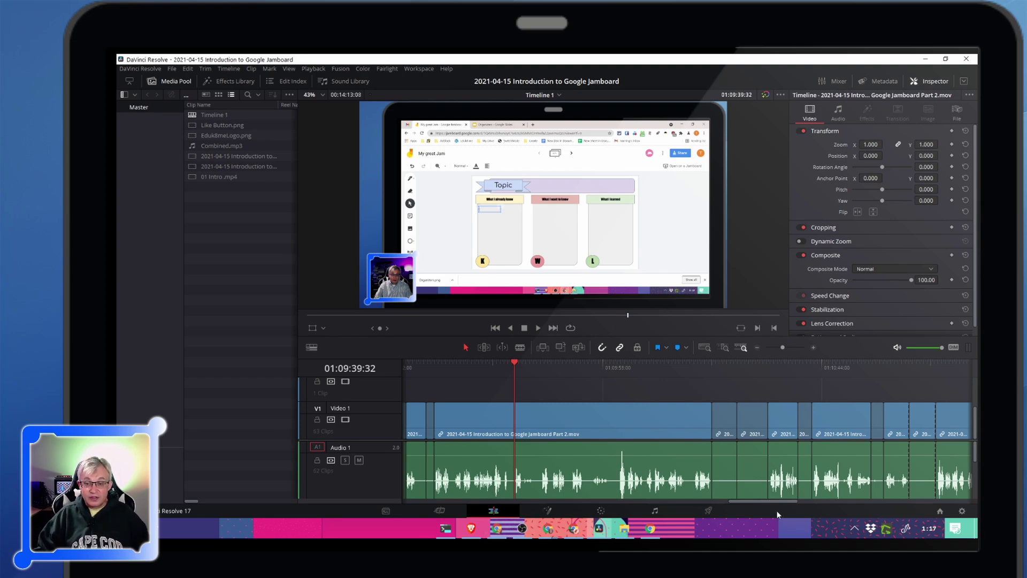
left_click_drag(769, 501, 896, 498)
Go to the frame with the eduk8.me logo near the end and shrink the logo to a 0.291 zoom
left_click(720, 363)
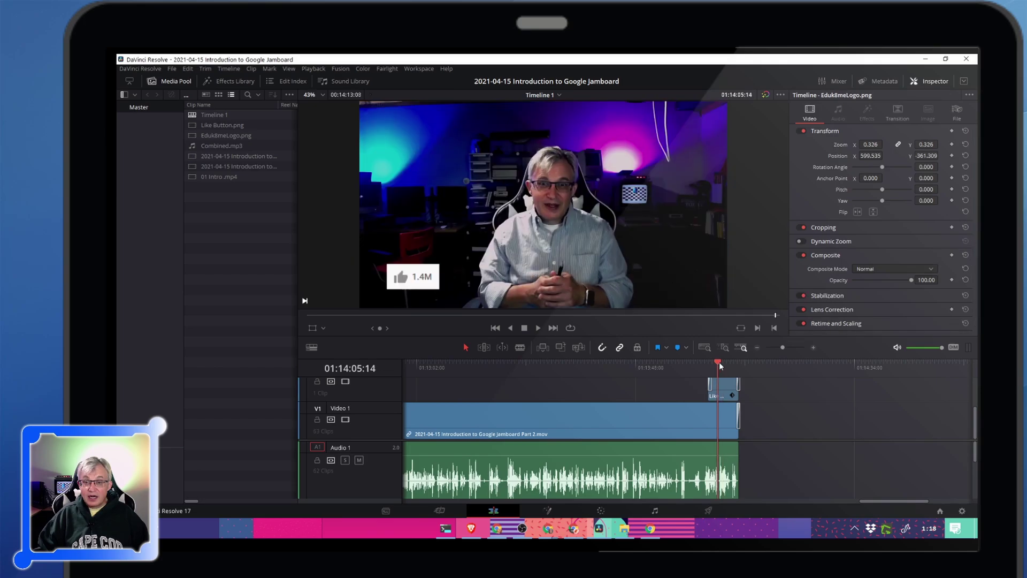
left_click_drag(718, 364, 726, 363)
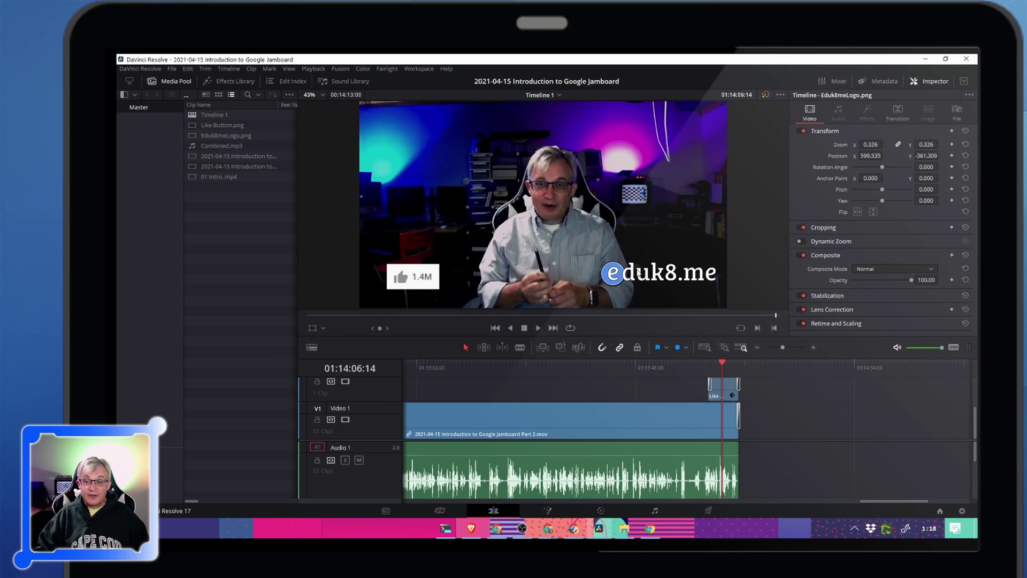
scroll(712, 398, "up", 3)
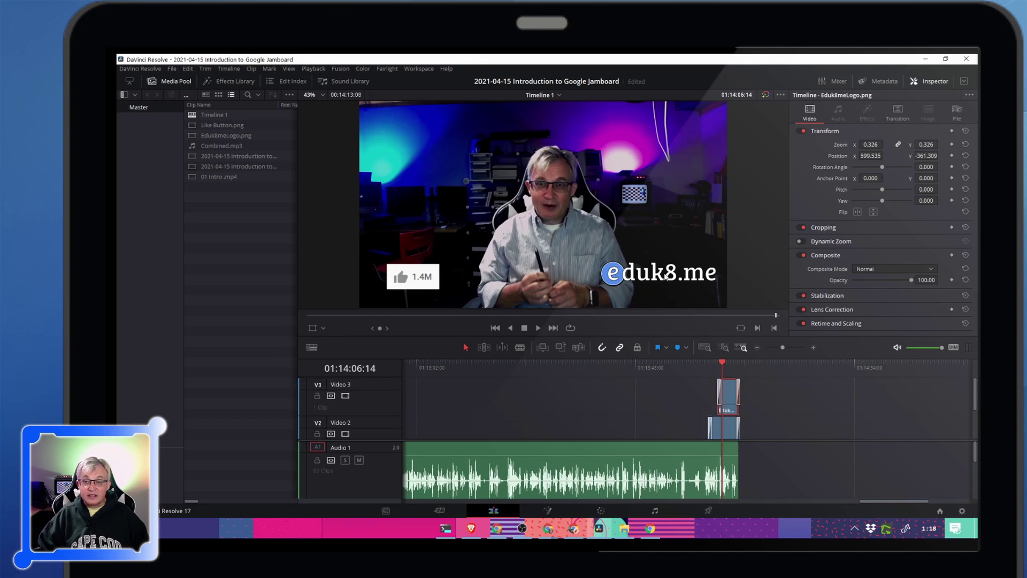
left_click(312, 327)
mouse_move(599, 261)
left_mouse_down()
mouse_move(576, 246)
mouse_move(604, 252)
left_mouse_up()
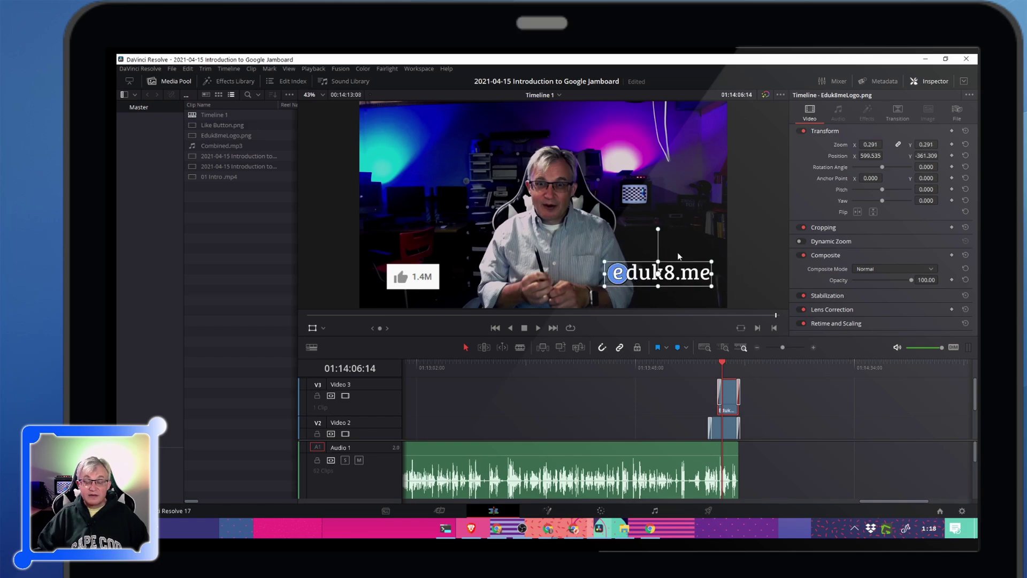